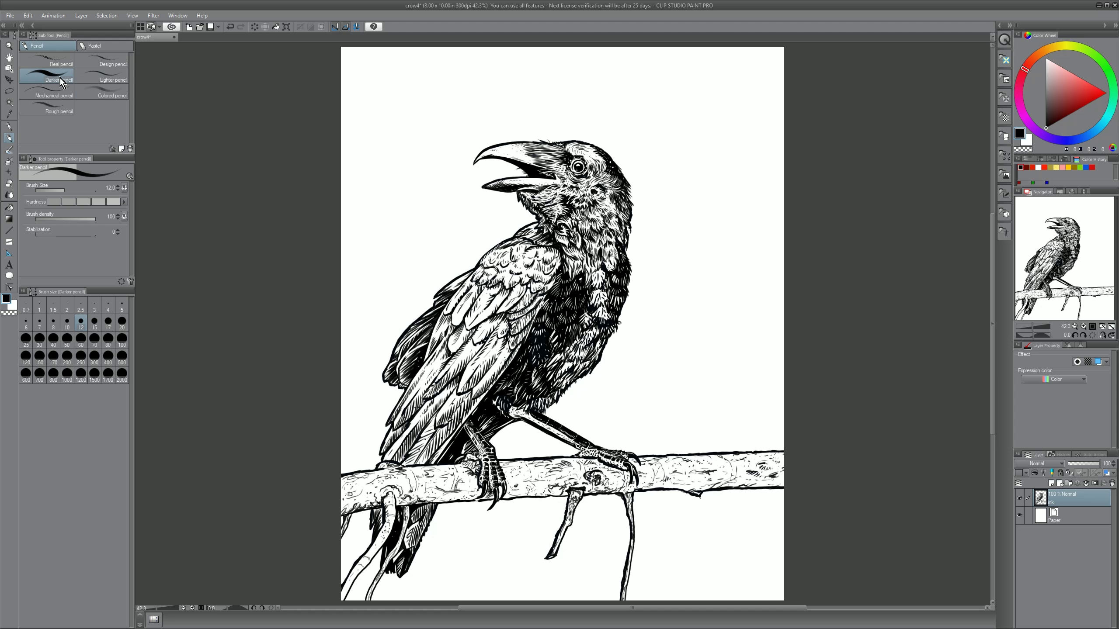
# Toggle the paper layer to check transparency, then save the drawing as crow5 in Photoshop Document format
pyautogui.click(1020, 517)
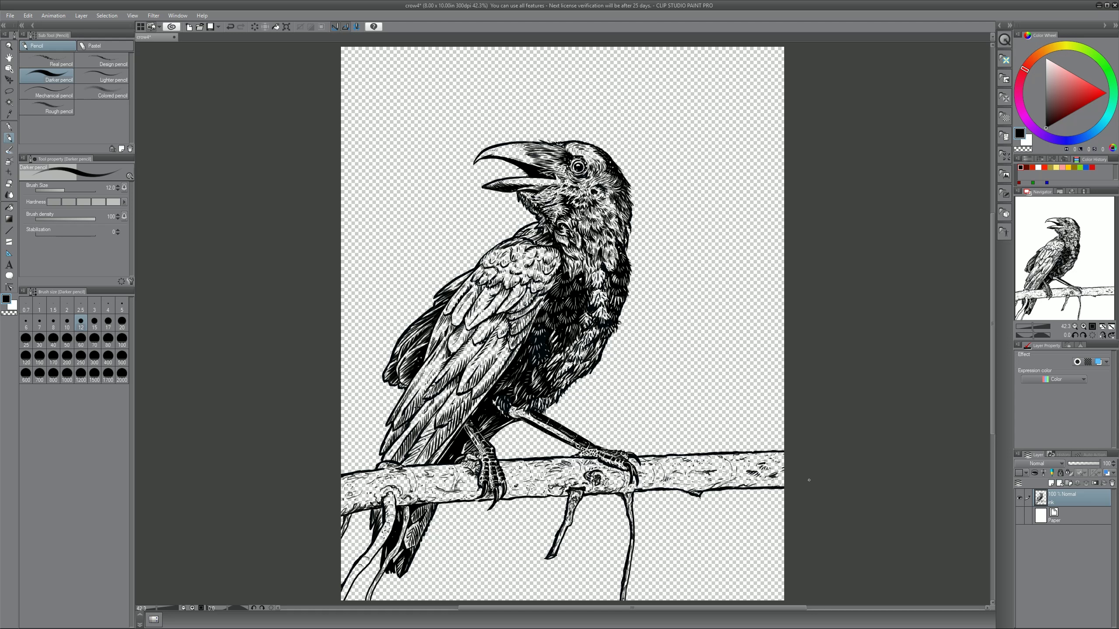
pyautogui.click(1020, 515)
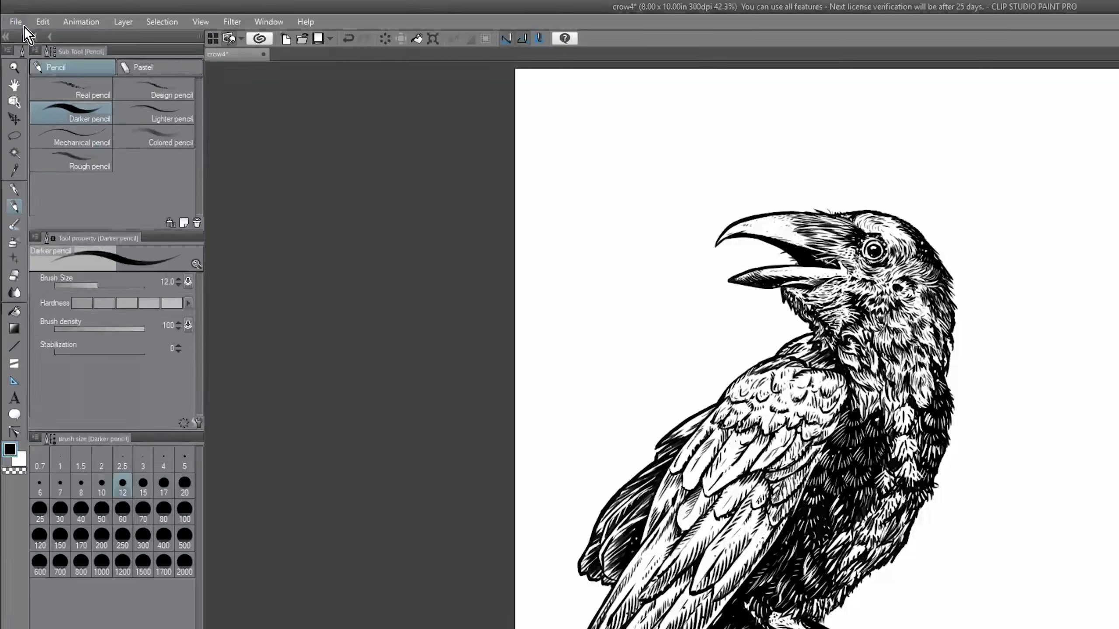
pyautogui.click(10, 15)
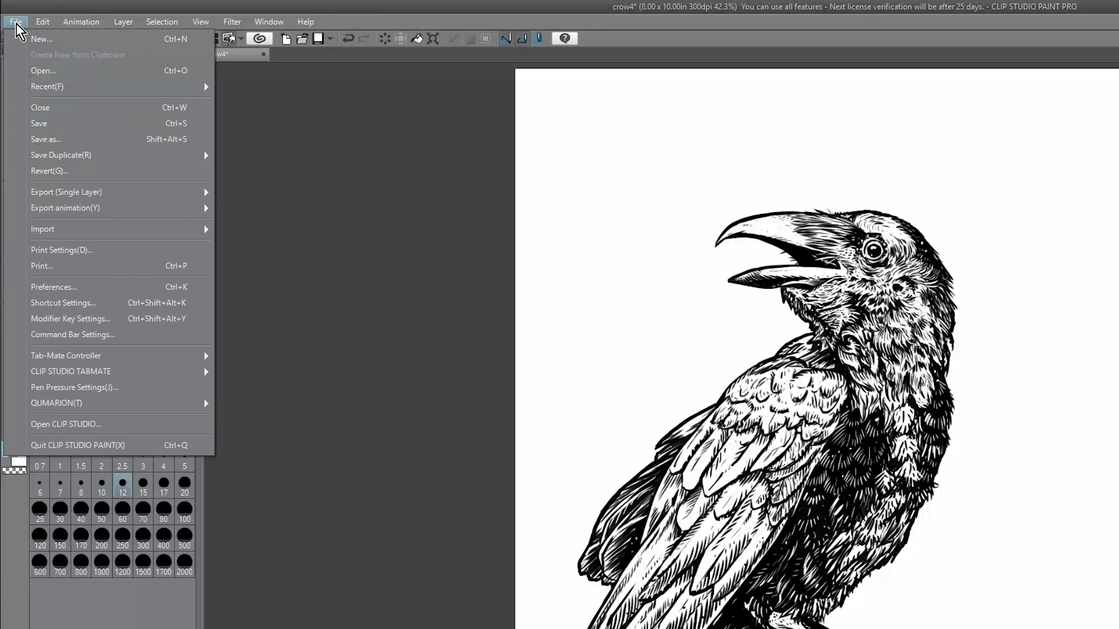
pyautogui.click(150, 140)
pyautogui.click(370, 422)
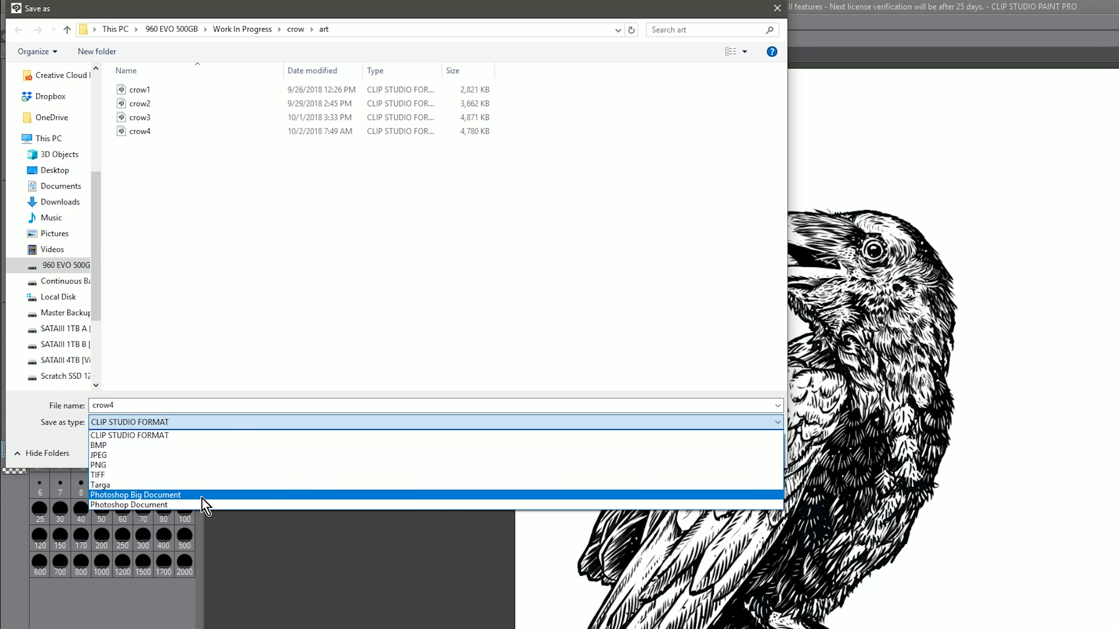
pyautogui.click(159, 505)
pyautogui.click(683, 450)
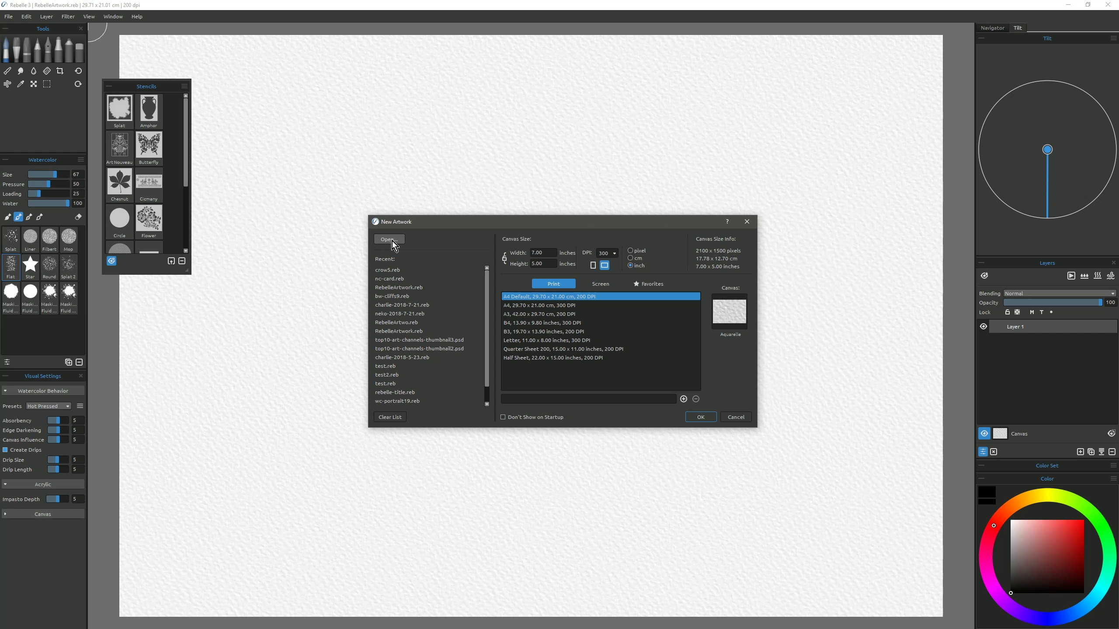
# Open crow5.psd in Rebelle and toggle the Ink layer's visibility to check it
pyautogui.click(390, 240)
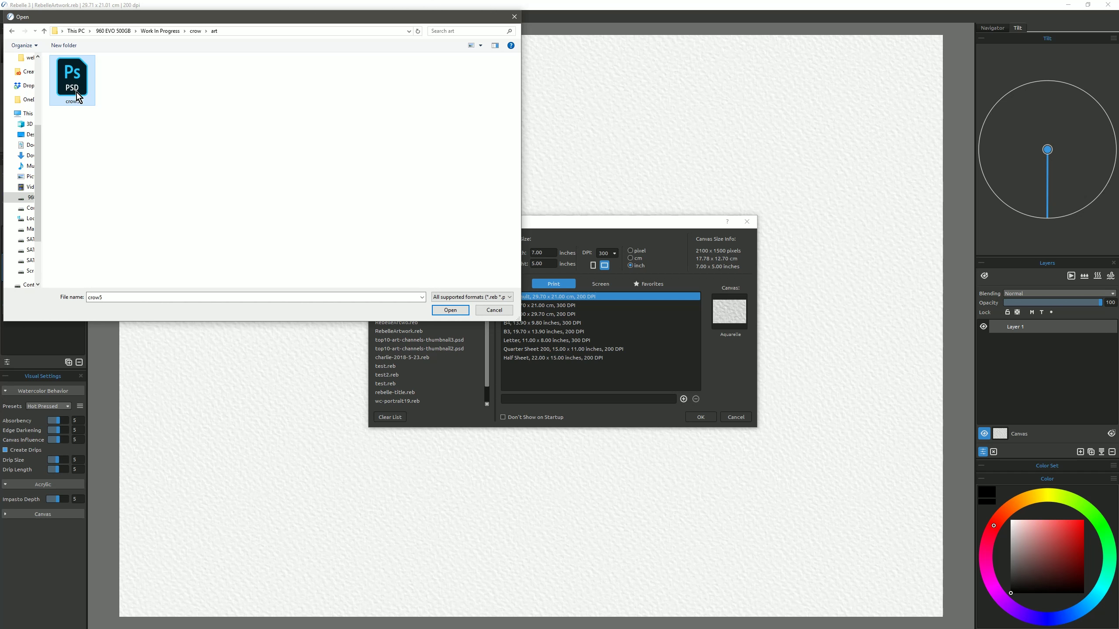
pyautogui.click(455, 311)
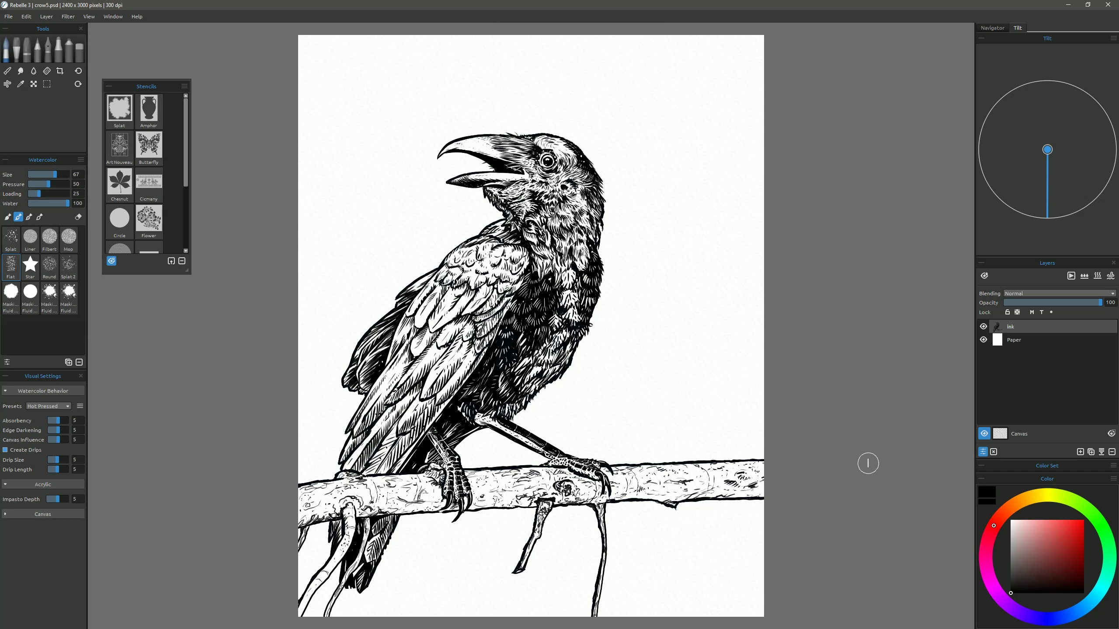
pyautogui.click(984, 326)
pyautogui.click(984, 327)
pyautogui.click(985, 327)
pyautogui.click(985, 327)
pyautogui.click(985, 327)
pyautogui.click(984, 327)
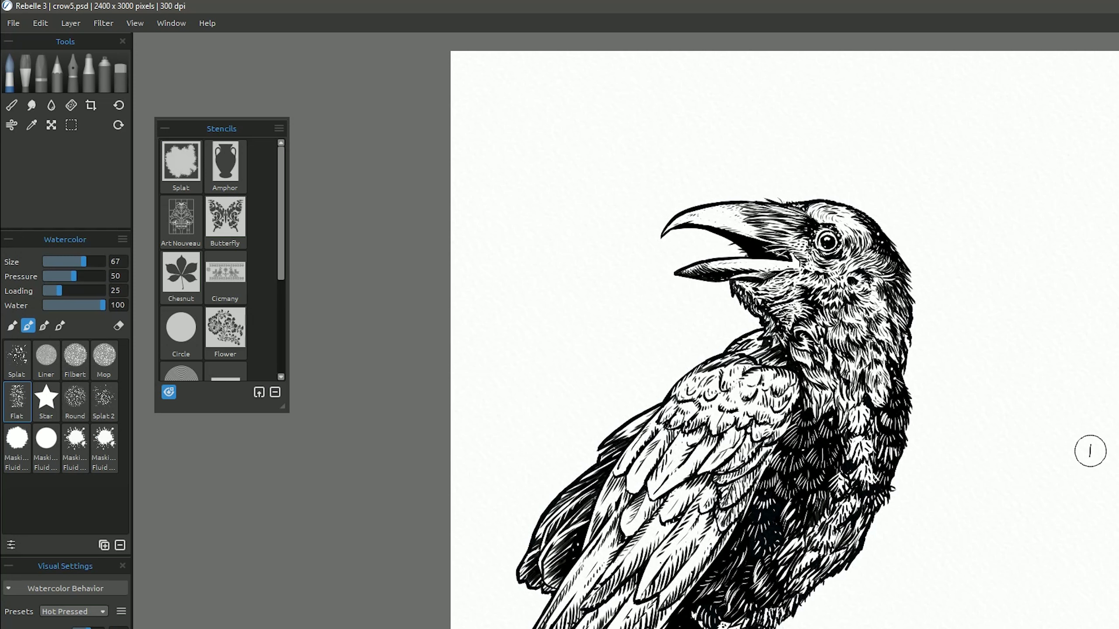
# Save the artwork as crow5.reb in Rebelle 3 Files format
pyautogui.click(9, 16)
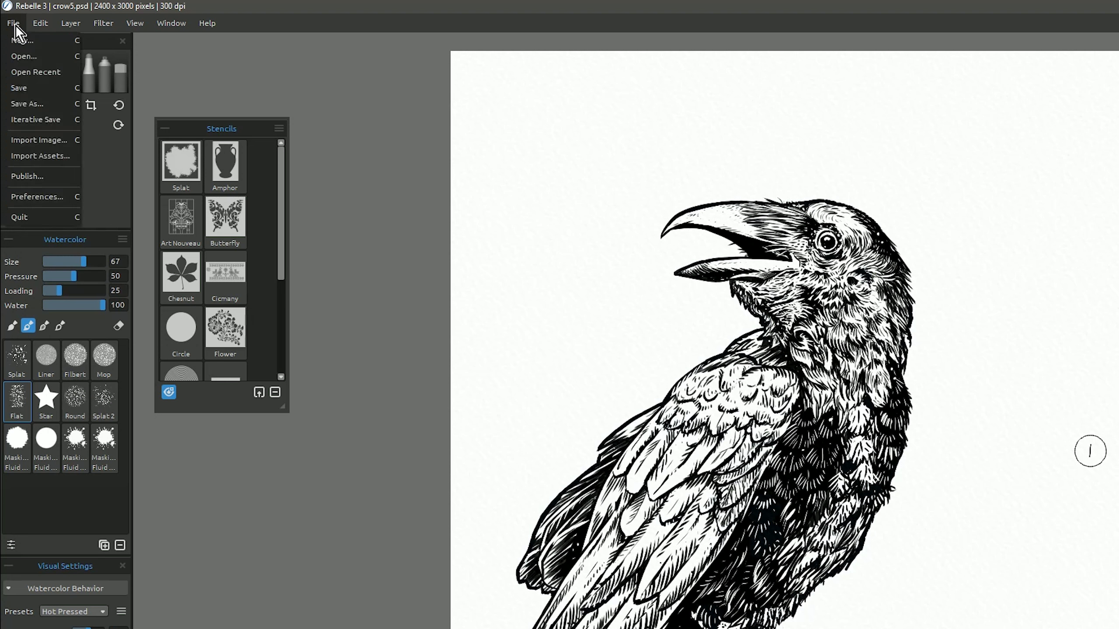
pyautogui.click(32, 108)
pyautogui.click(176, 437)
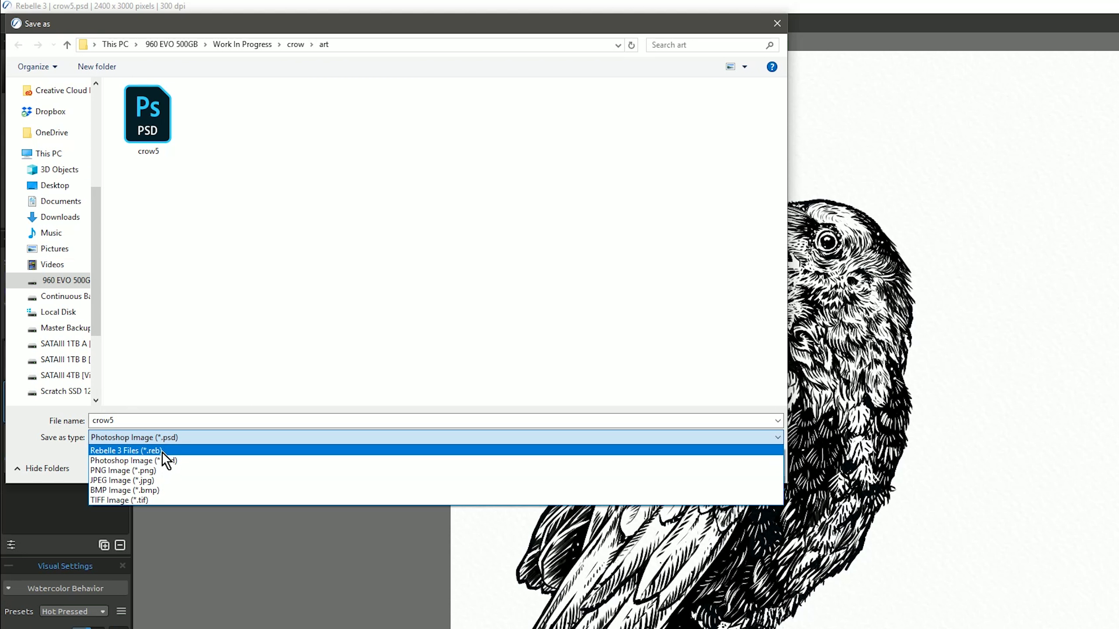
pyautogui.click(162, 450)
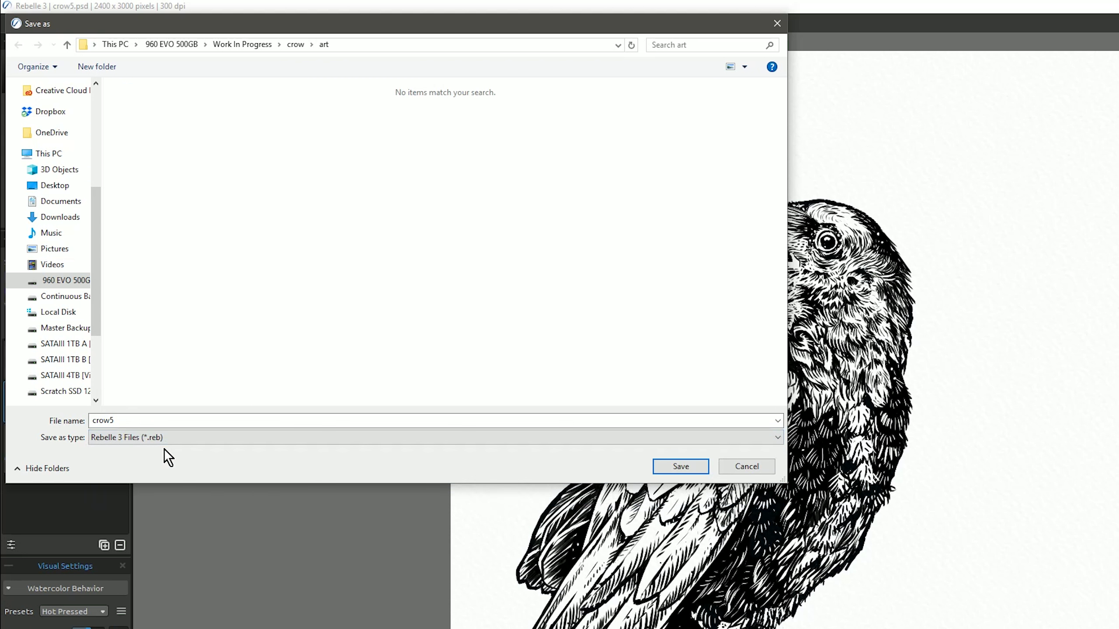
pyautogui.click(681, 466)
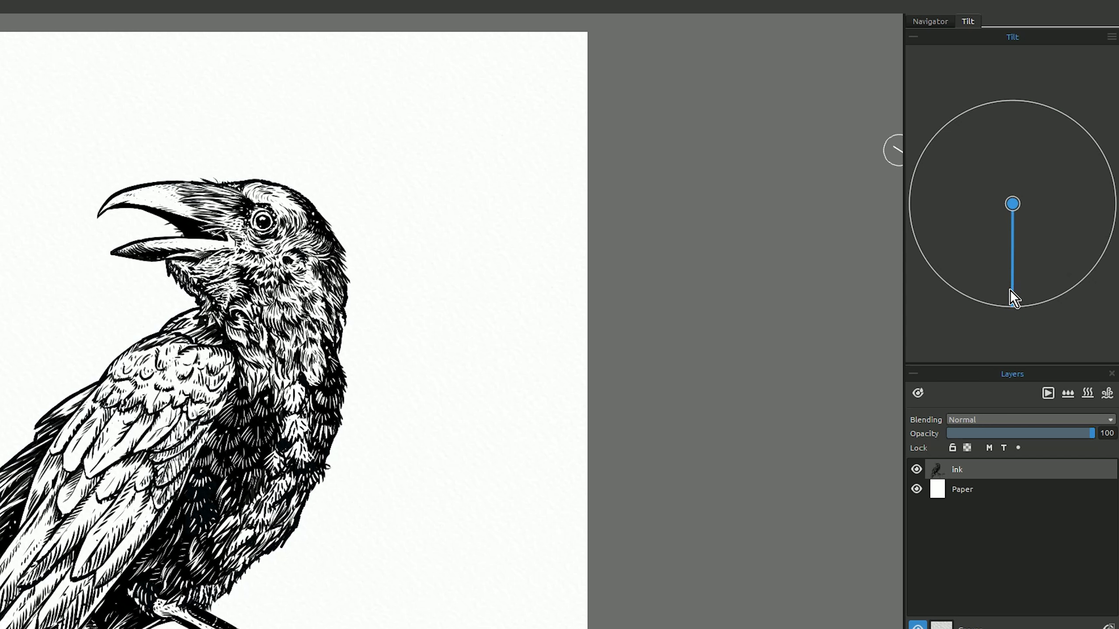
pyautogui.moveTo(1011, 291); pyautogui.dragTo(1011, 306)
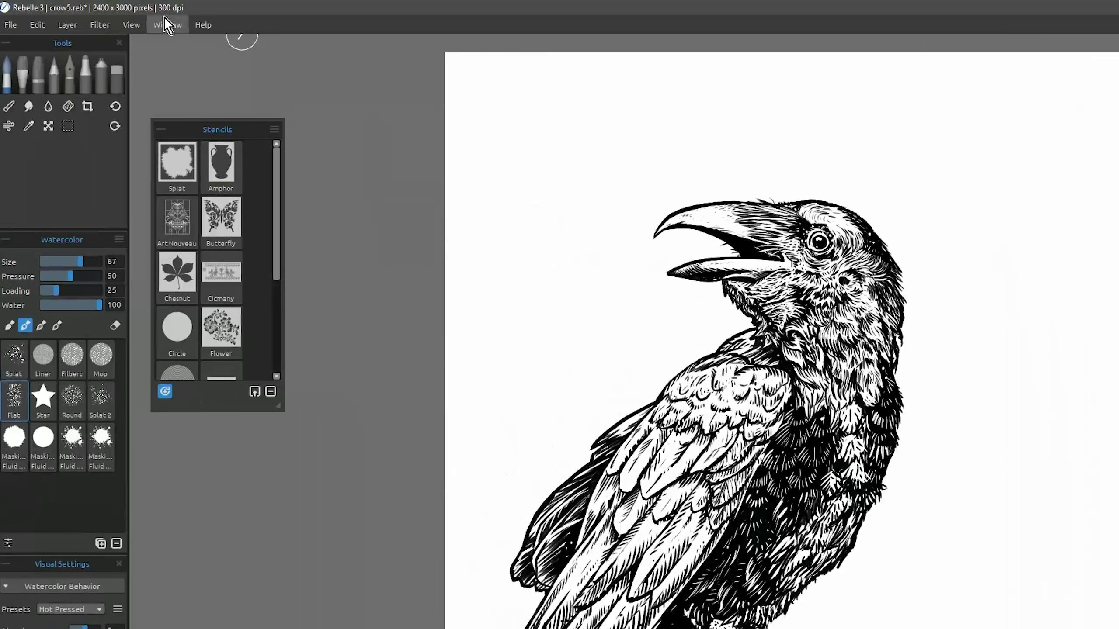
# Show the Stencils panel and create a stencil from the Ink layer's alpha
pyautogui.click(167, 24)
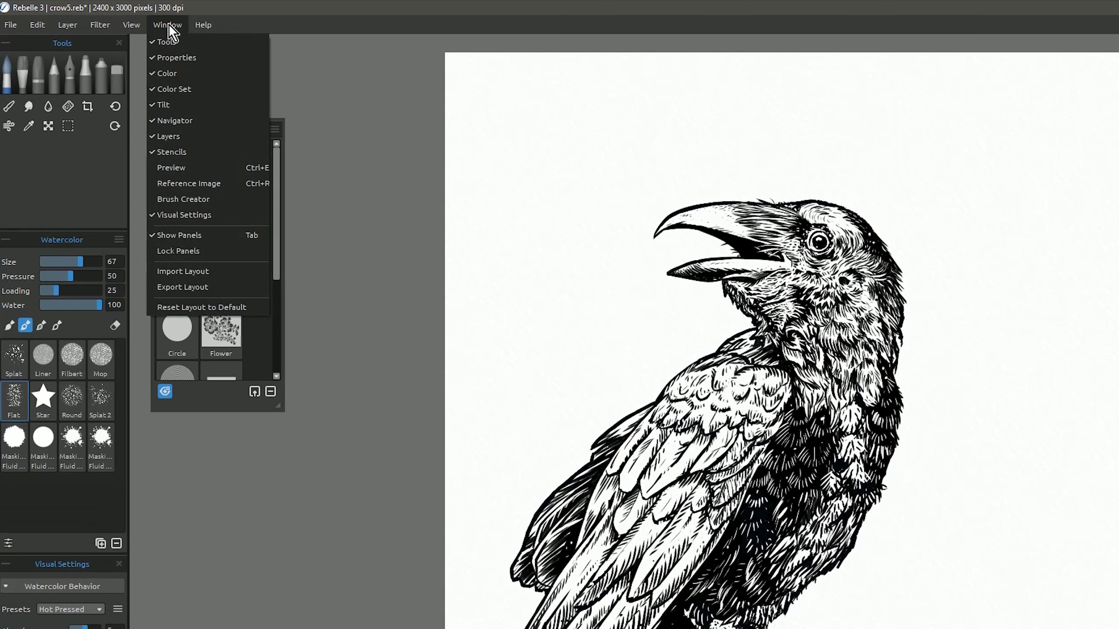
pyautogui.click(181, 152)
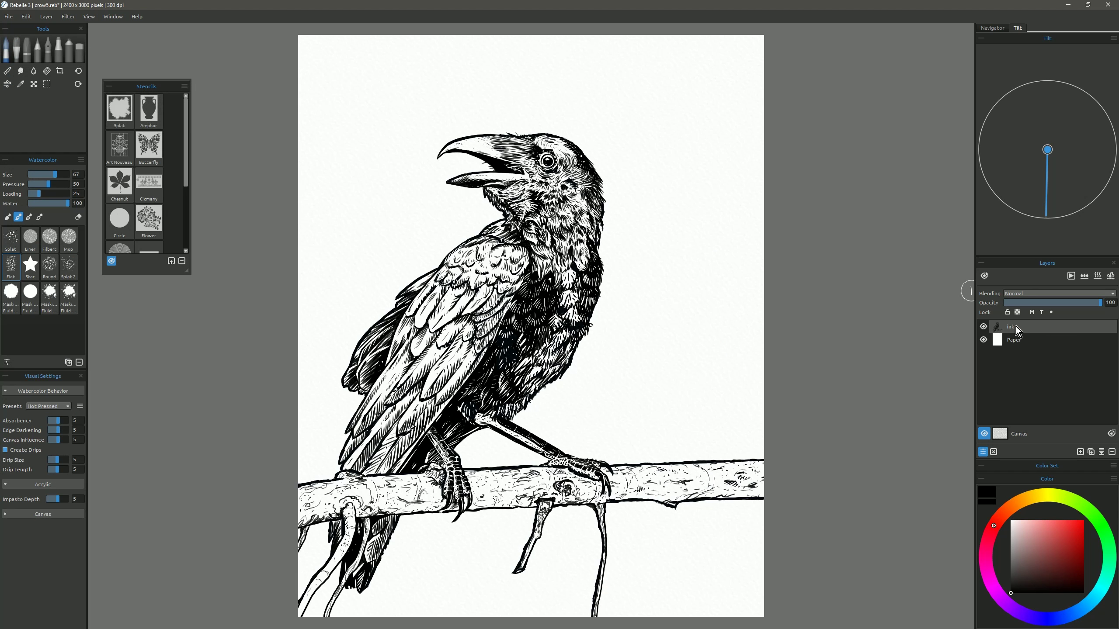
pyautogui.click(984, 327)
pyautogui.click(984, 327)
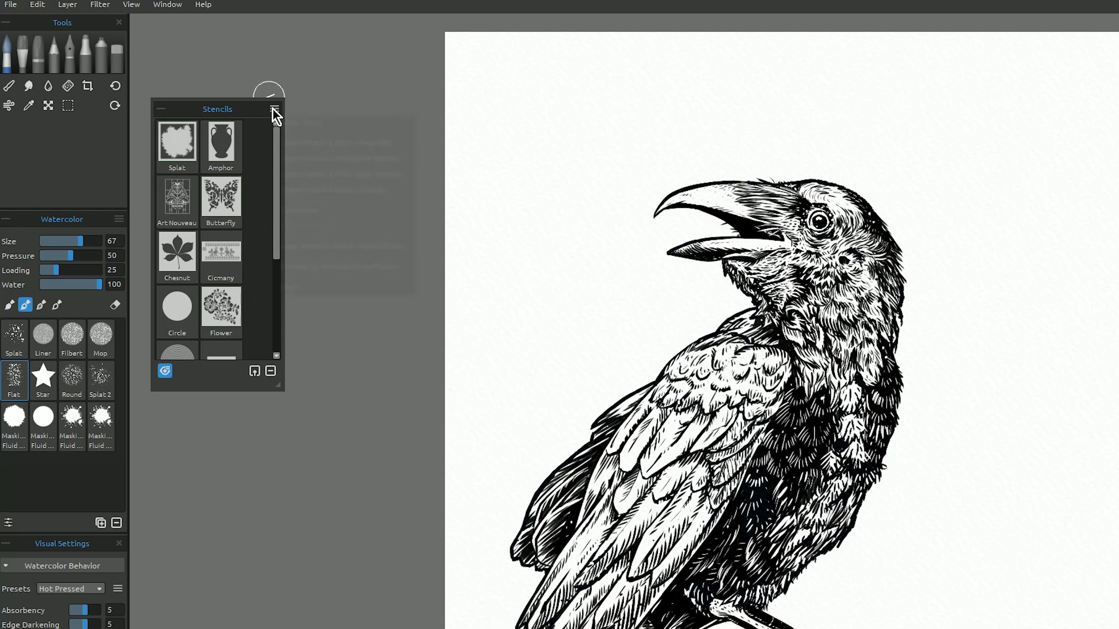
pyautogui.click(184, 85)
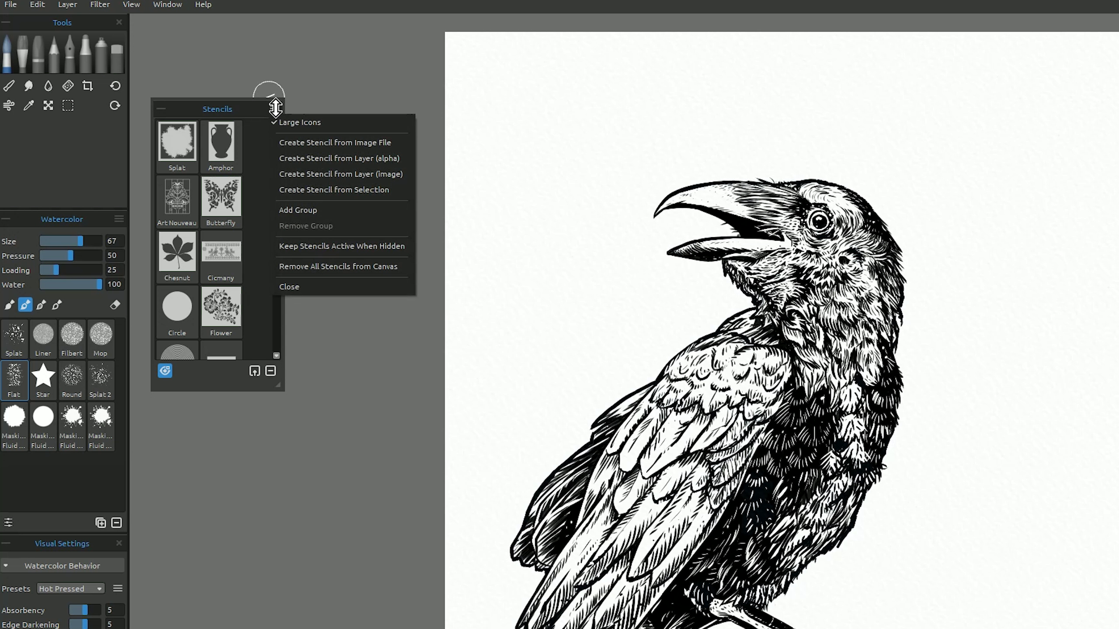
pyautogui.click(315, 158)
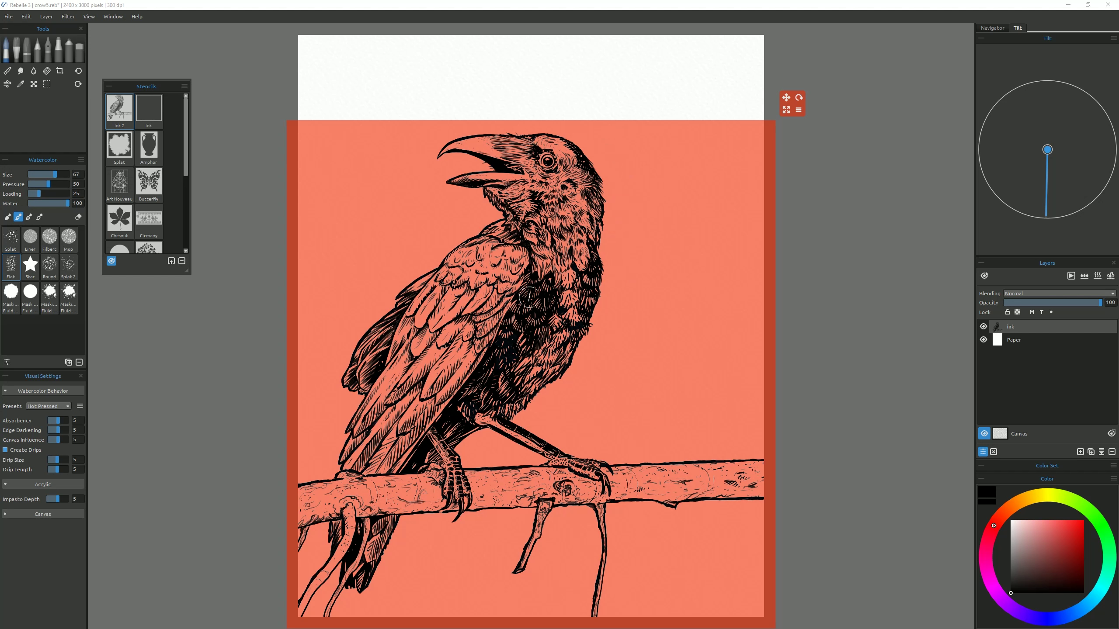
# Hide the Ink layer, add an ink-rebelle layer, and pick the Round watercolour brush in dark blue-grey
pyautogui.click(984, 327)
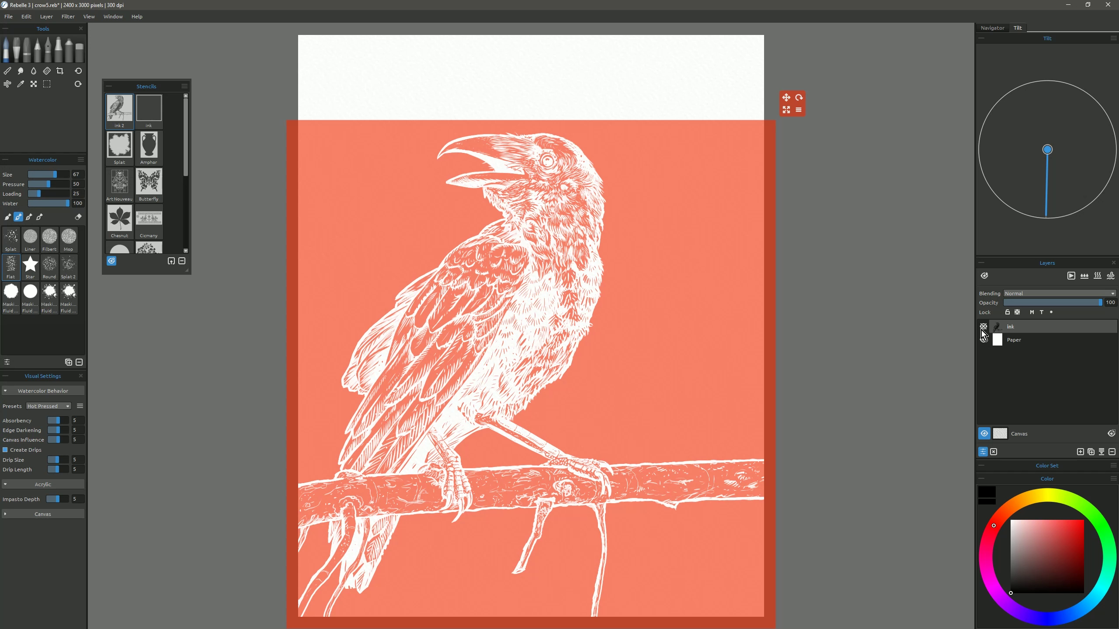
pyautogui.click(1080, 453)
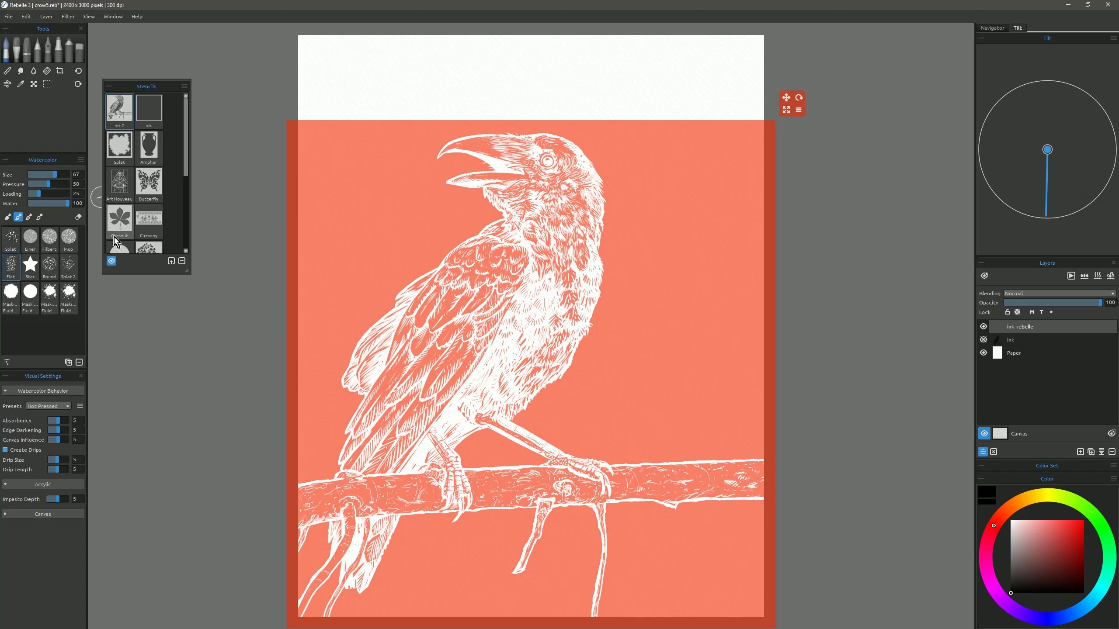
pyautogui.click(51, 266)
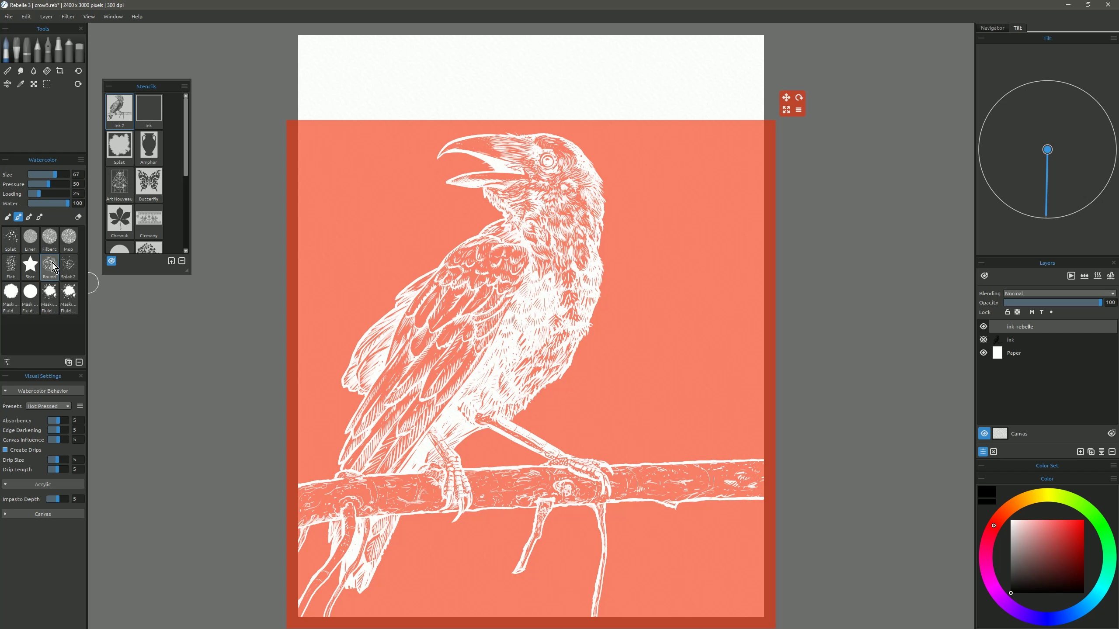
pyautogui.click(1069, 615)
pyautogui.click(1032, 592)
pyautogui.click(1031, 590)
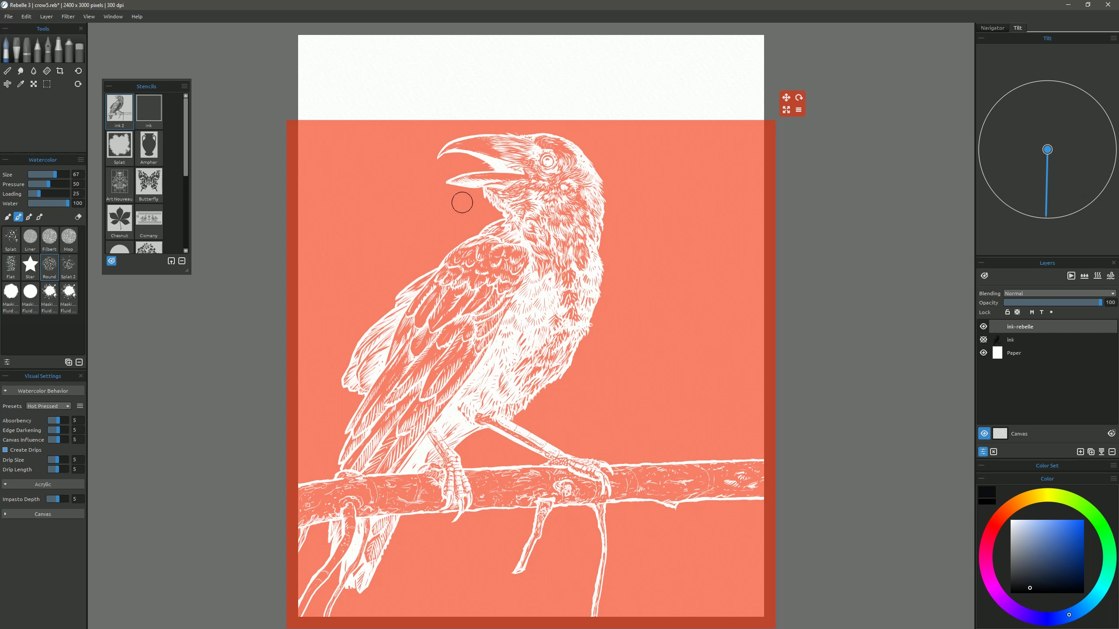
# Enlarge the brush to about 99 and paint dark washes over the crow's beak, head, wing and body
pyautogui.moveTo(462, 205); pyautogui.dragTo(514, 94)
pyautogui.moveTo(548, 55); pyautogui.dragTo(535, 82)
pyautogui.moveTo(445, 146)
pyautogui.mouseDown()
pyautogui.moveTo(542, 150)
pyautogui.moveTo(551, 185)
pyautogui.moveTo(485, 269)
pyautogui.moveTo(560, 238)
pyautogui.moveTo(581, 318)
pyautogui.moveTo(529, 334)
pyautogui.moveTo(410, 309)
pyautogui.moveTo(361, 366)
pyautogui.moveTo(480, 352)
pyautogui.moveTo(507, 423)
pyautogui.moveTo(396, 441)
pyautogui.moveTo(345, 482)
pyautogui.moveTo(309, 552)
pyautogui.moveTo(375, 573)
pyautogui.moveTo(361, 600)
pyautogui.moveTo(423, 467)
pyautogui.moveTo(423, 494)
pyautogui.moveTo(555, 529)
pyautogui.moveTo(620, 583)
pyautogui.moveTo(637, 450)
pyautogui.moveTo(742, 470)
pyautogui.moveTo(762, 452)
pyautogui.moveTo(590, 566)
pyautogui.moveTo(520, 511)
pyautogui.moveTo(498, 366)
pyautogui.moveTo(581, 299)
pyautogui.moveTo(572, 176)
pyautogui.moveTo(441, 185)
pyautogui.mouseUp()
pyautogui.moveTo(418, 312); pyautogui.dragTo(426, 271)
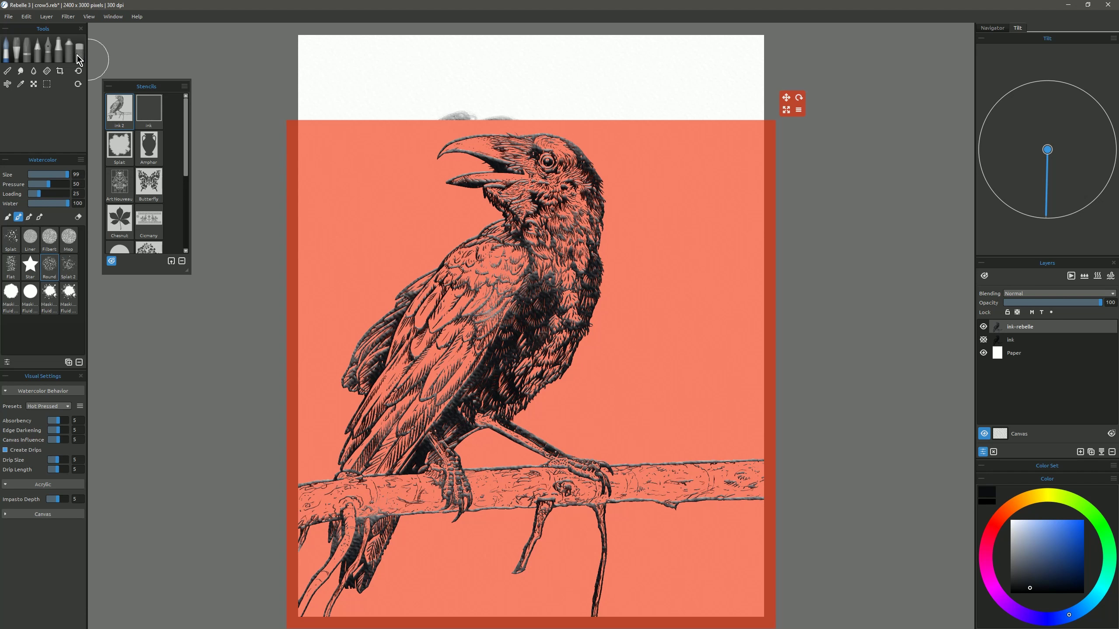
# Erase the grey smudge above the stencil, then hide the stencil to reveal the painting
pyautogui.press('e')
pyautogui.moveTo(445, 118)
pyautogui.mouseDown()
pyautogui.moveTo(425, 120)
pyautogui.moveTo(513, 113)
pyautogui.moveTo(503, 118)
pyautogui.mouseUp()
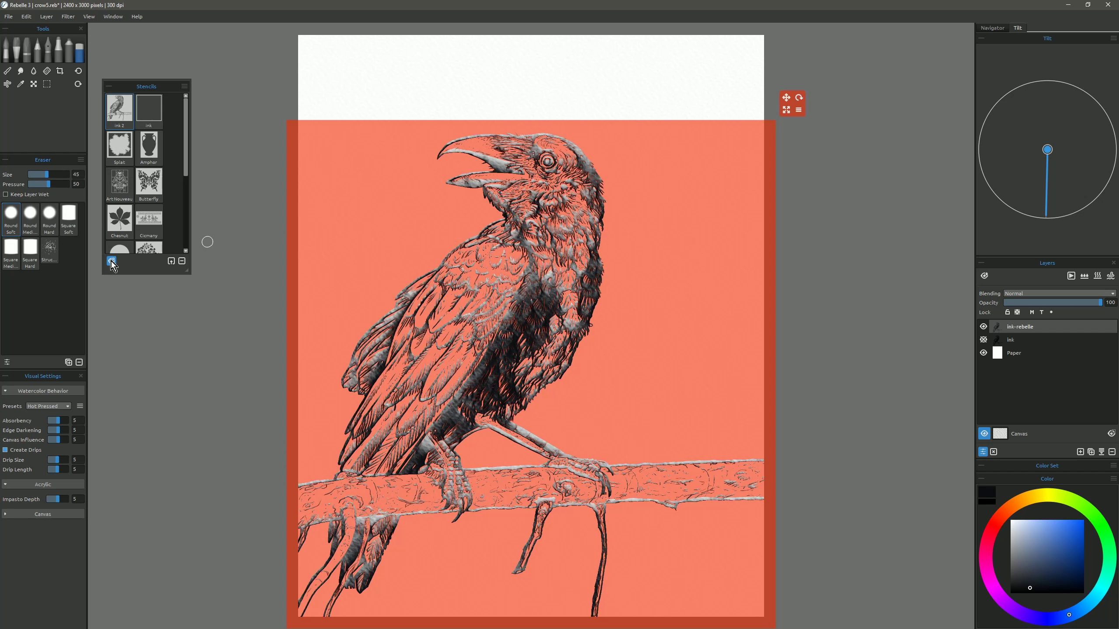
pyautogui.click(112, 261)
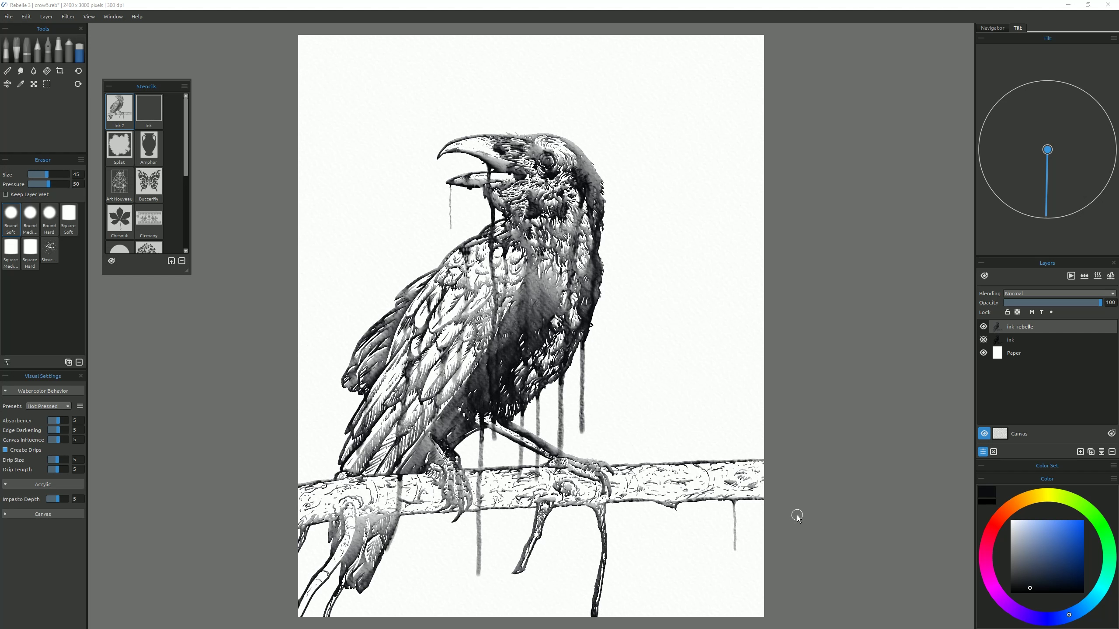
# Restore the crow stencil, clear the ink-rebelle layer, and repaint the beak with the Round watercolour brush
pyautogui.press('s')
pyautogui.press('Delete')
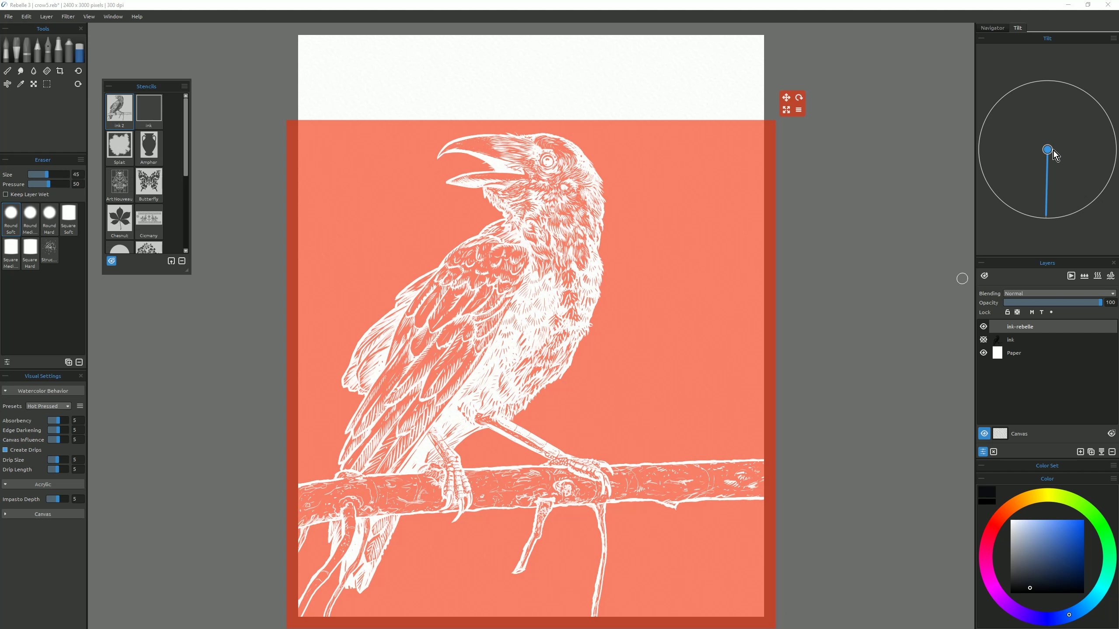
pyautogui.click(6, 56)
pyautogui.click(49, 265)
pyautogui.moveTo(441, 156)
pyautogui.mouseDown()
pyautogui.moveTo(543, 138)
pyautogui.moveTo(572, 186)
pyautogui.moveTo(551, 264)
pyautogui.moveTo(418, 291)
pyautogui.moveTo(388, 507)
pyautogui.moveTo(619, 170)
pyautogui.moveTo(524, 113)
pyautogui.mouseUp()
# With the stencil hidden, erase to lighten the black ink on the beak and neck, then show the stencil
pyautogui.press('e')
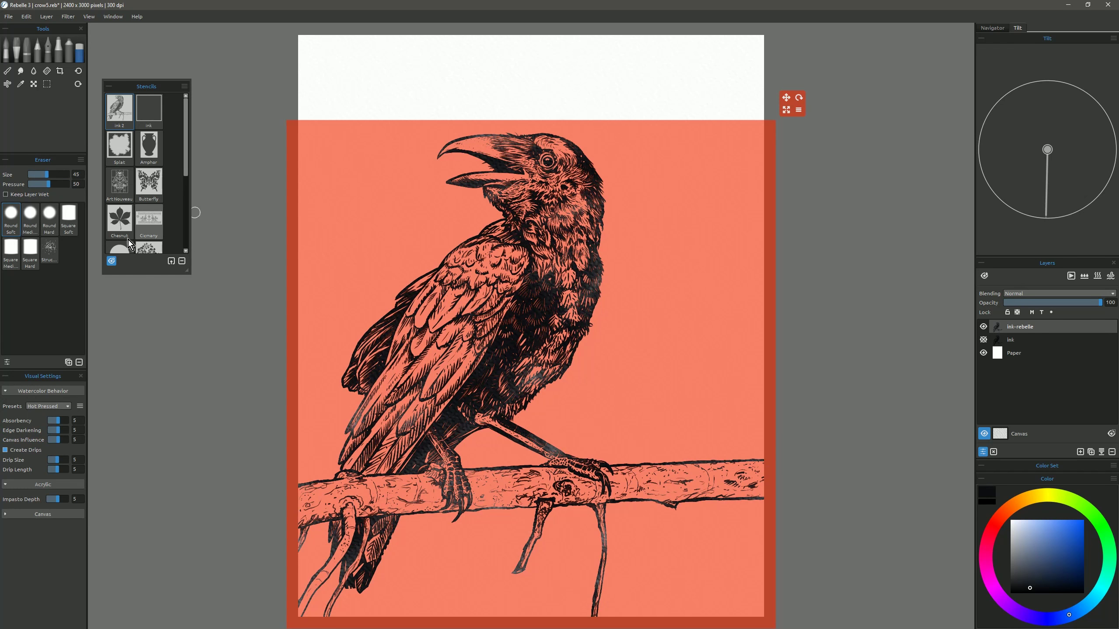
pyautogui.click(111, 261)
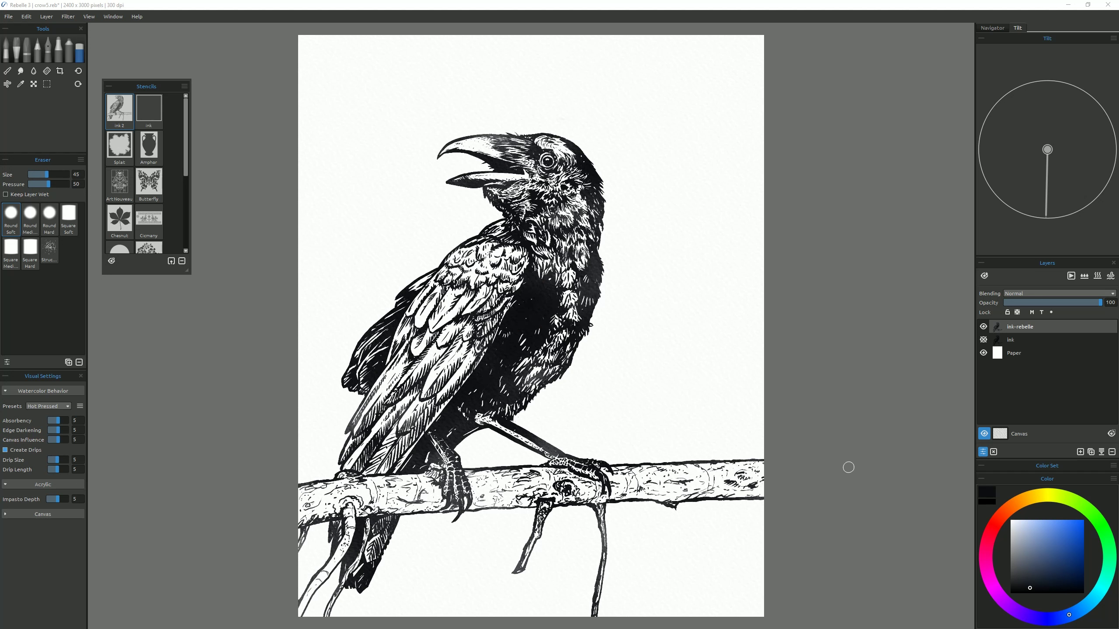
pyautogui.moveTo(848, 468); pyautogui.dragTo(611, 417)
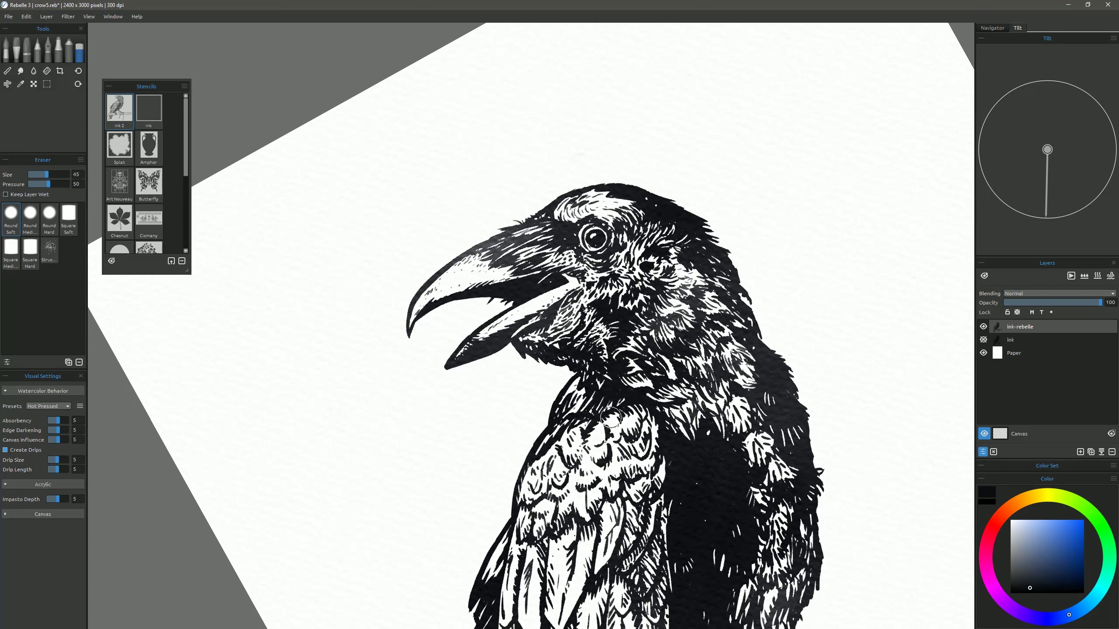
pyautogui.moveTo(526, 243)
pyautogui.mouseDown()
pyautogui.moveTo(495, 245)
pyautogui.moveTo(500, 253)
pyautogui.mouseUp()
pyautogui.moveTo(702, 244); pyautogui.dragTo(718, 271)
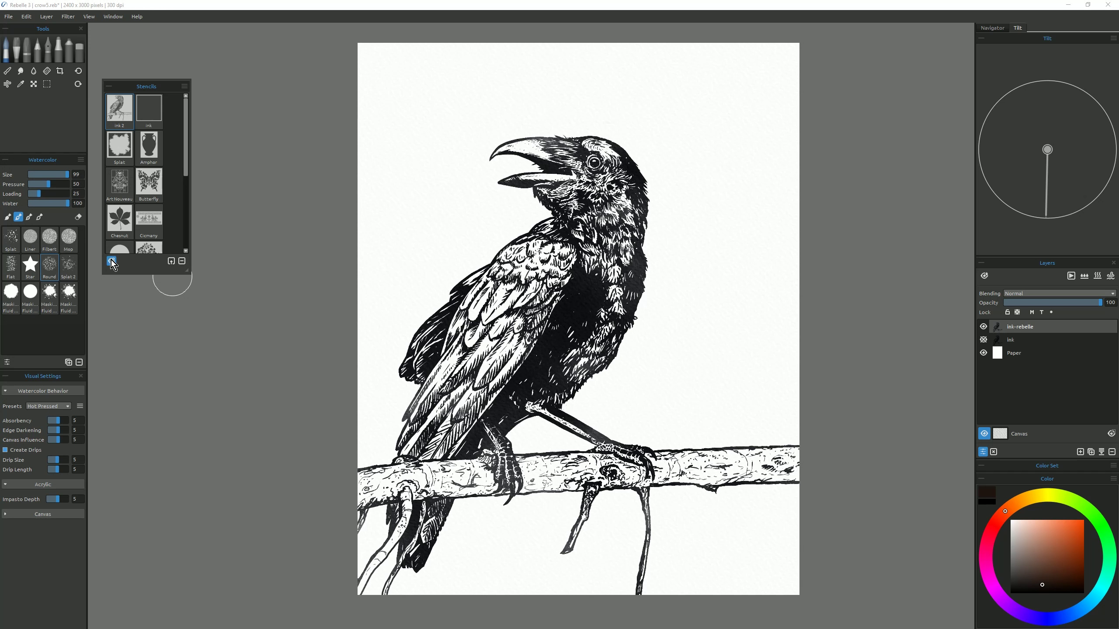
pyautogui.click(112, 261)
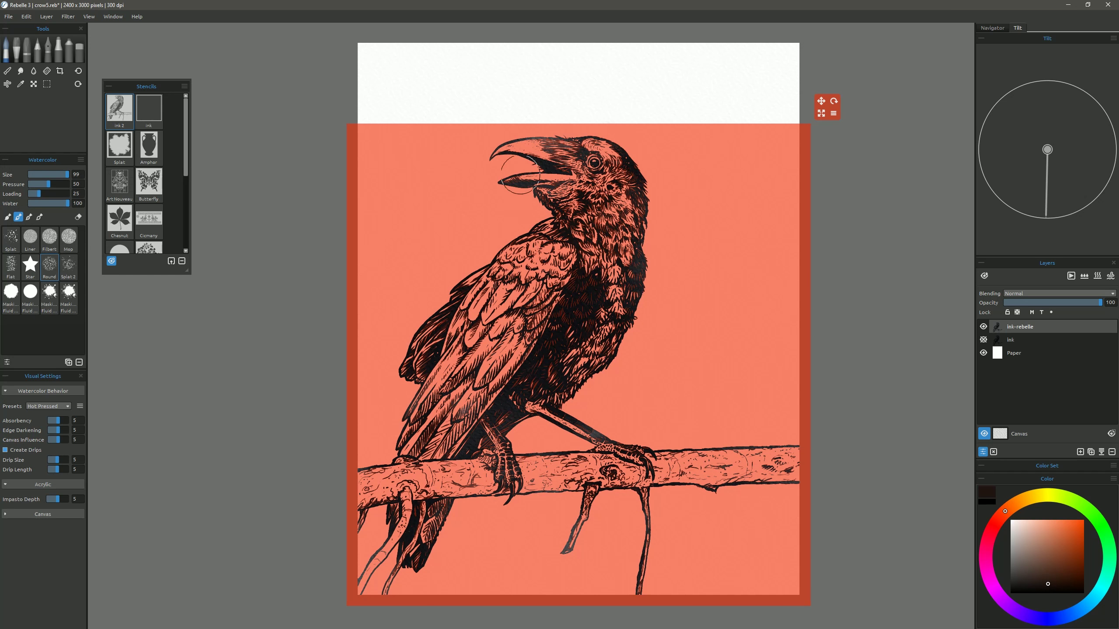
# Undo the stray grey stroke above the beak and hide the stencil
pyautogui.moveTo(605, 117); pyautogui.dragTo(526, 134)
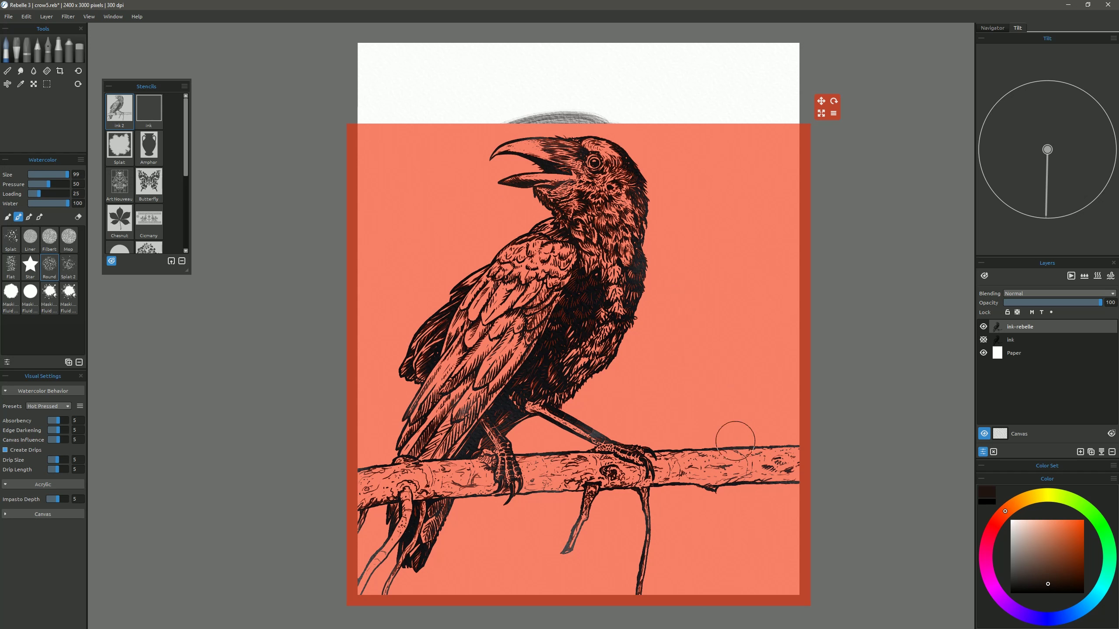
pyautogui.hotkey('ctrl', 'z')
pyautogui.press('e')
pyautogui.click(111, 261)
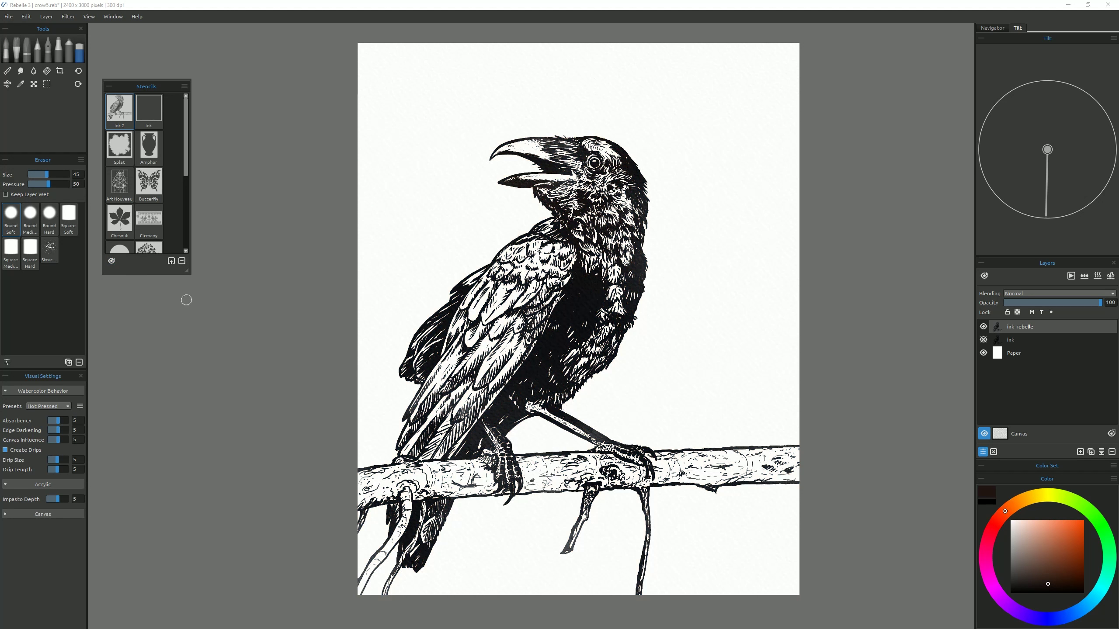
# Remove all stencils from the canvas through the Stencils panel menu
pyautogui.scroll(5, 596, 135)
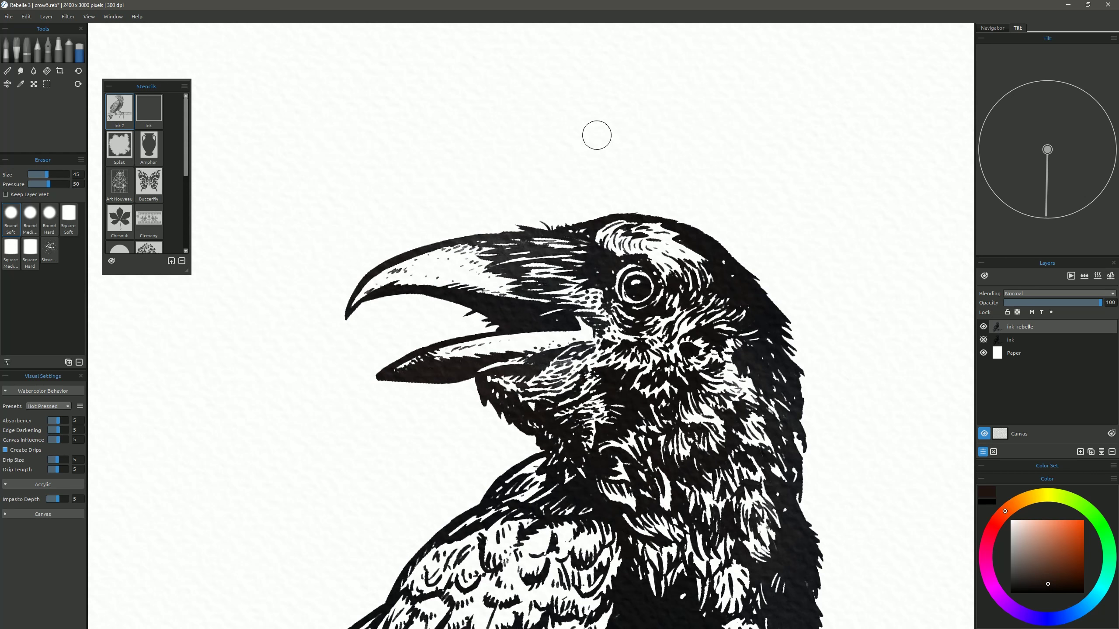
pyautogui.scroll(-5, 596, 135)
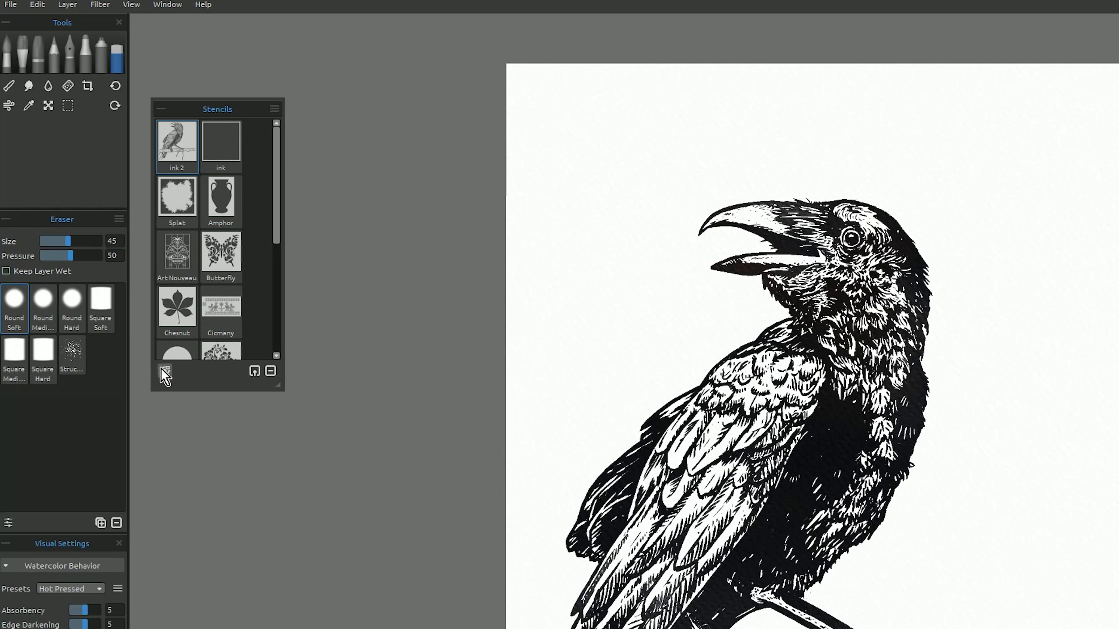
pyautogui.click(164, 371)
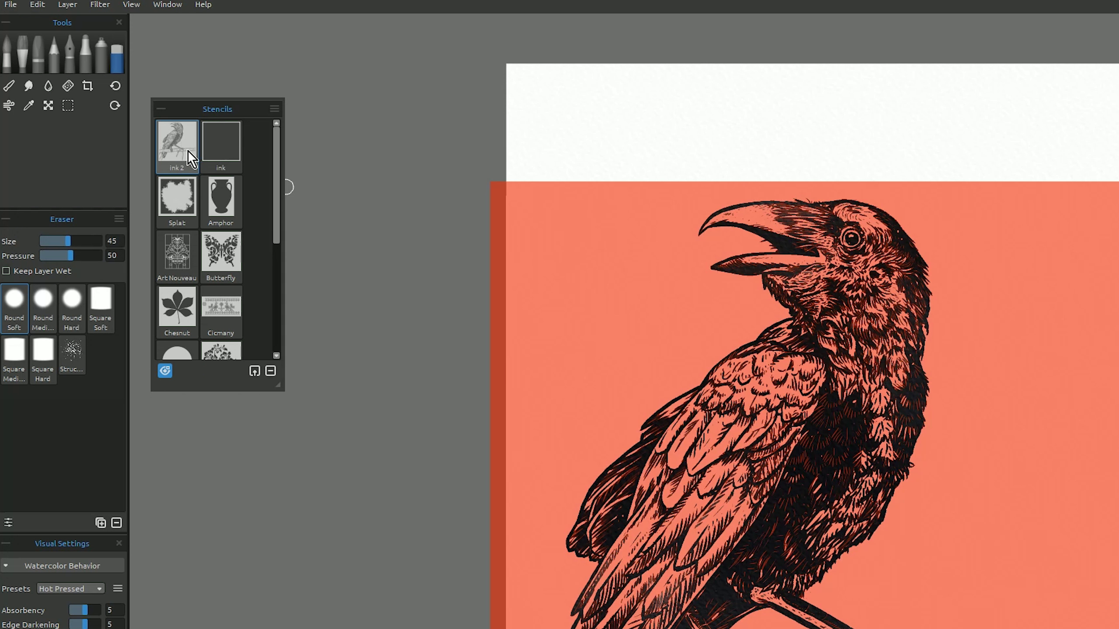
pyautogui.click(274, 109)
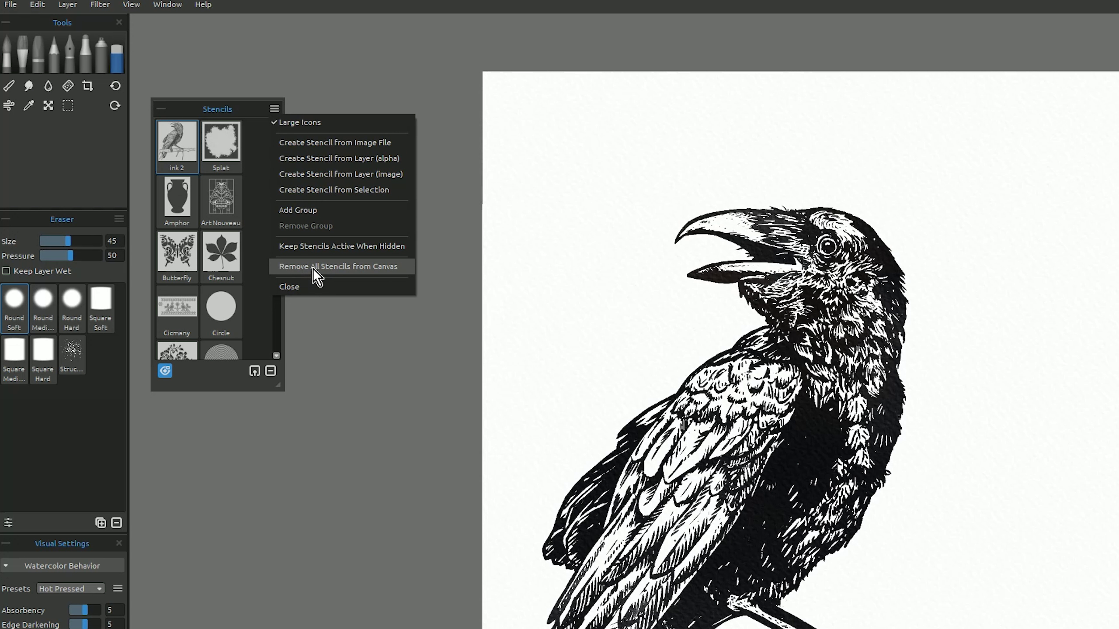
pyautogui.click(313, 268)
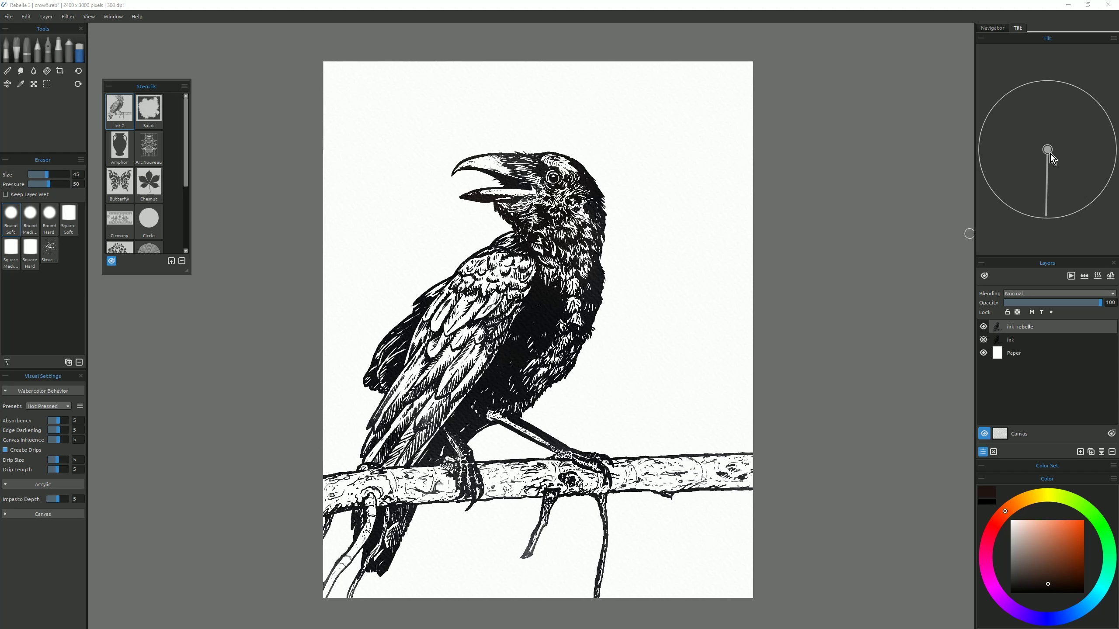
# Turn on paper tilt, switch to the Water tool, and wet the paper beside the crow's leg
pyautogui.click(1051, 154)
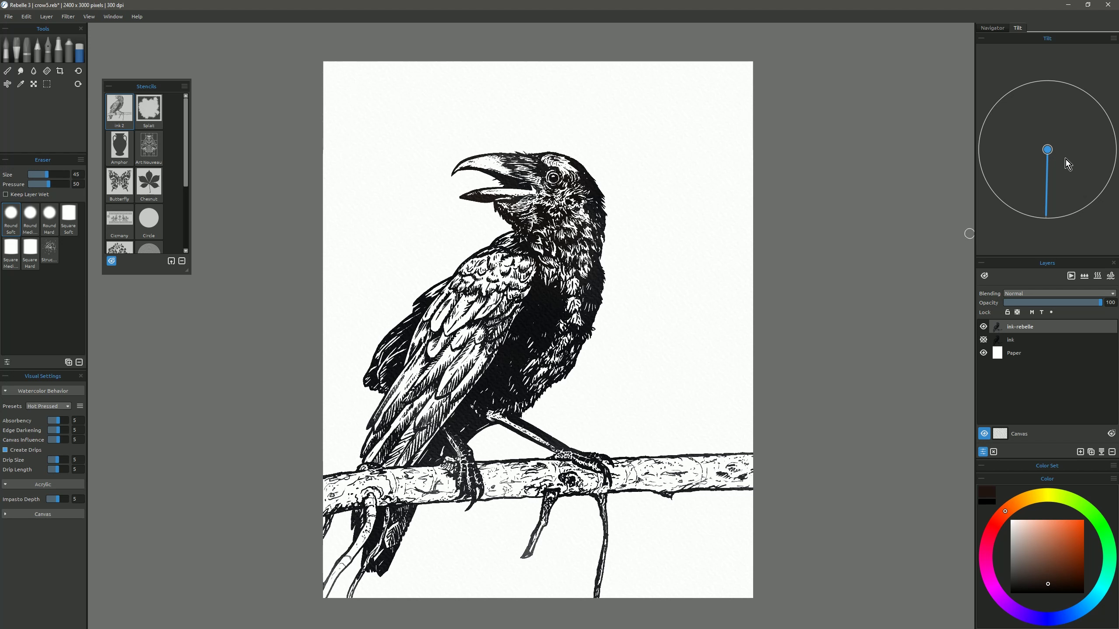
pyautogui.click(34, 73)
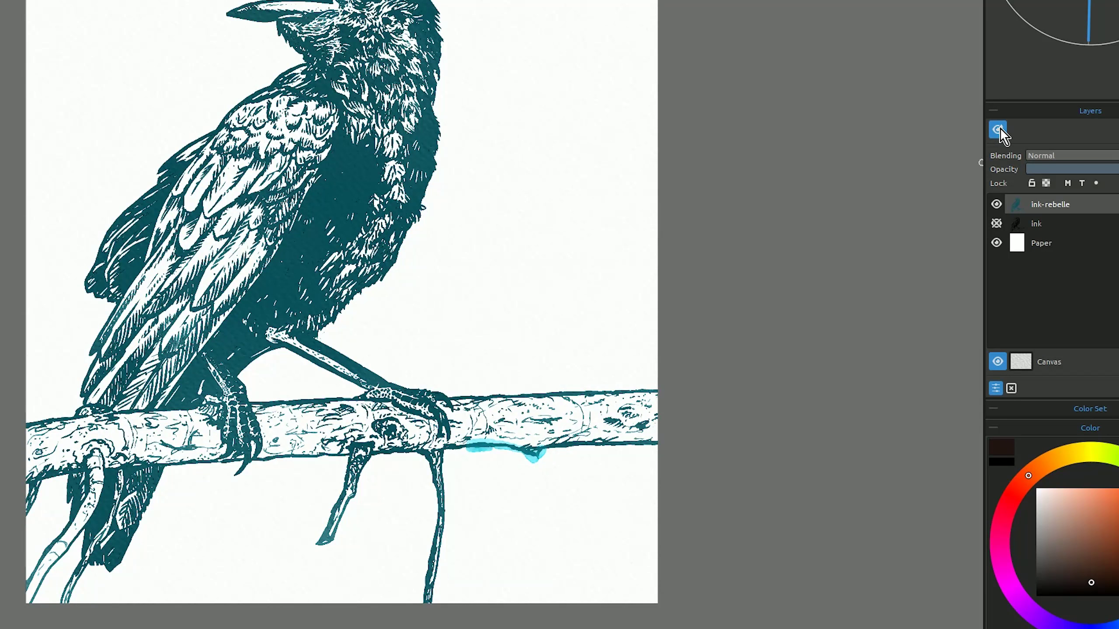
pyautogui.click(999, 129)
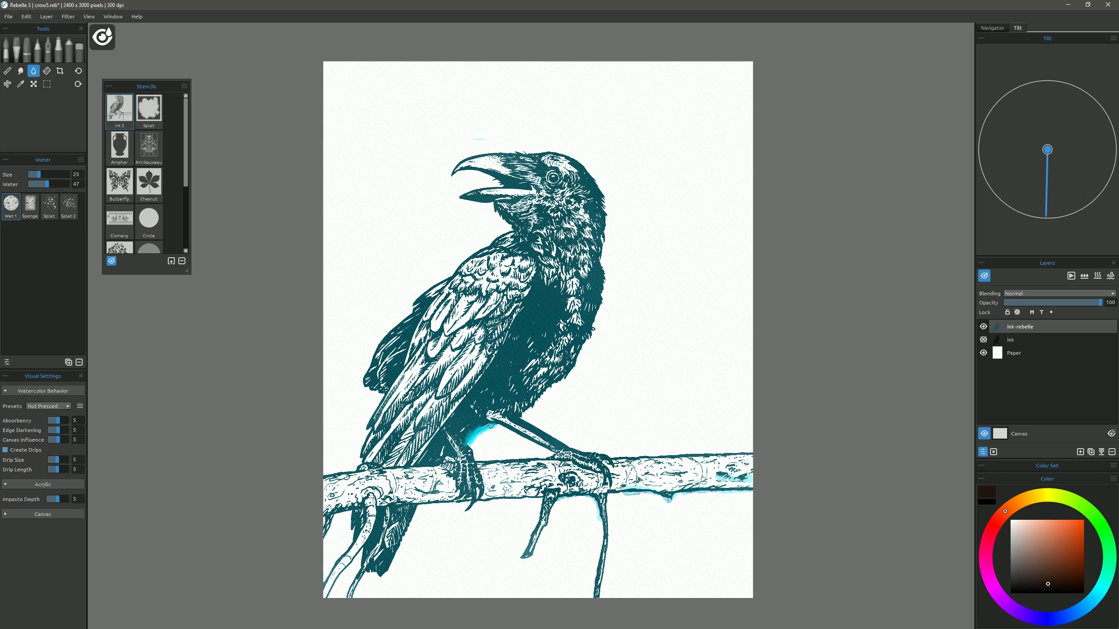
pyautogui.moveTo(480, 437); pyautogui.dragTo(505, 436)
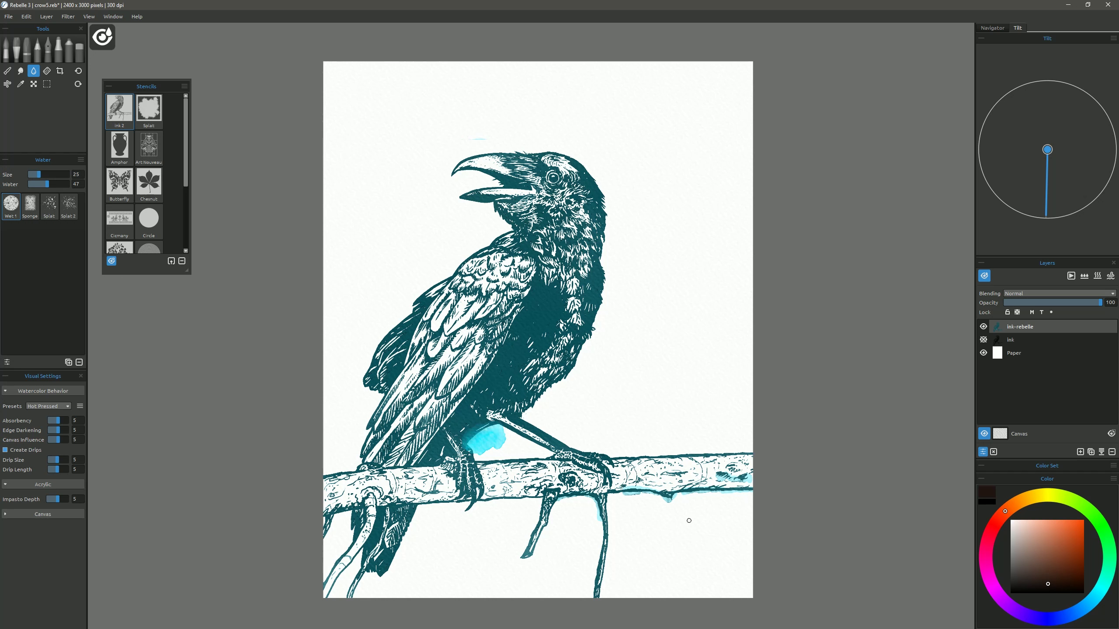
# Wet the branch around the crow's foot and the lower right twig so grey drips run
pyautogui.click(985, 275)
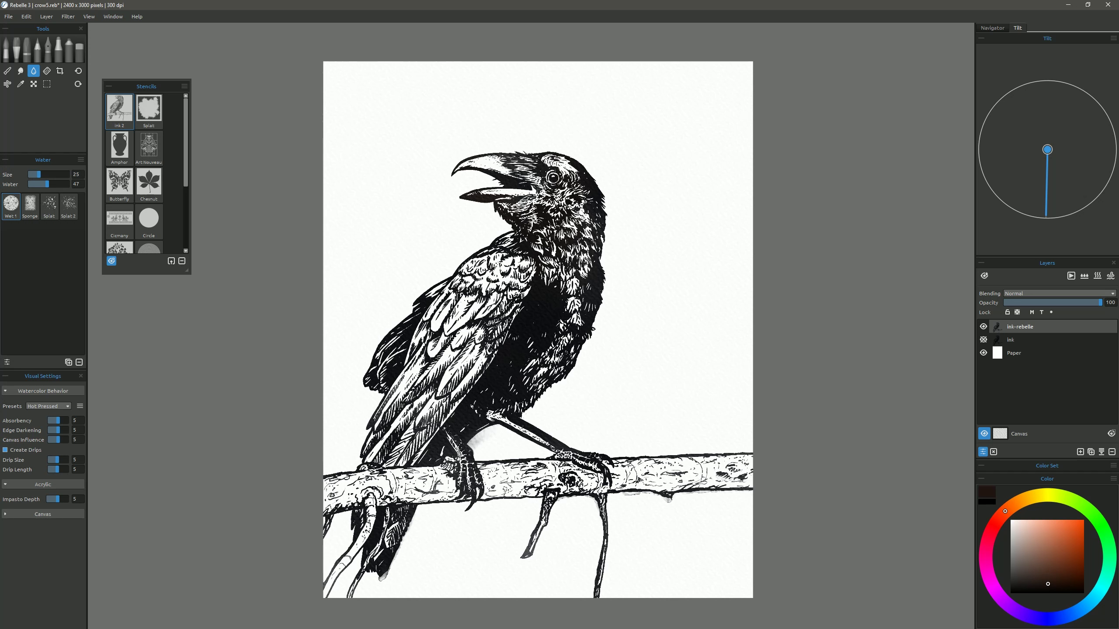
pyautogui.press('w')
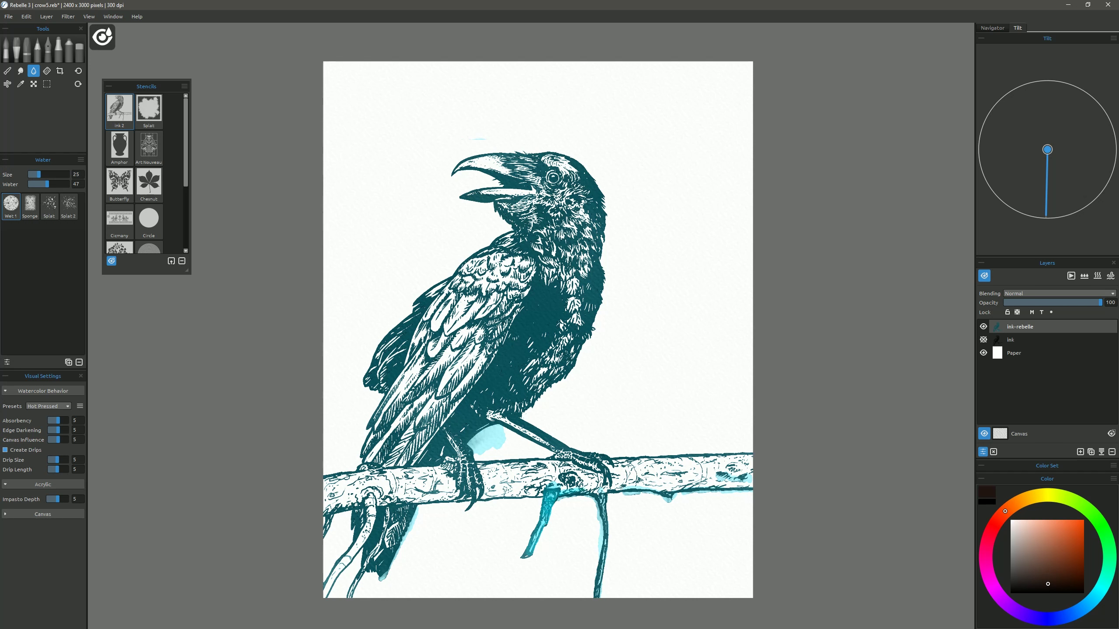
pyautogui.moveTo(566, 467)
pyautogui.mouseDown()
pyautogui.moveTo(551, 471)
pyautogui.moveTo(610, 488)
pyautogui.moveTo(611, 468)
pyautogui.moveTo(691, 484)
pyautogui.moveTo(682, 469)
pyautogui.moveTo(749, 460)
pyautogui.moveTo(713, 481)
pyautogui.moveTo(749, 482)
pyautogui.moveTo(476, 470)
pyautogui.moveTo(524, 492)
pyautogui.moveTo(534, 478)
pyautogui.moveTo(326, 476)
pyautogui.moveTo(330, 507)
pyautogui.moveTo(424, 482)
pyautogui.moveTo(388, 498)
pyautogui.moveTo(335, 581)
pyautogui.mouseUp()
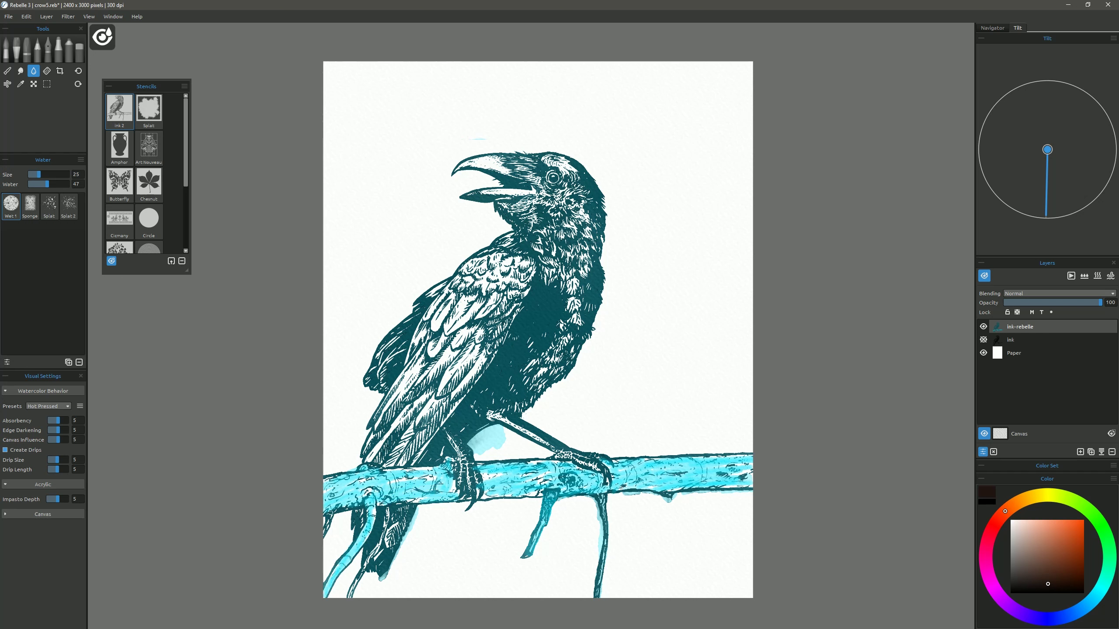
pyautogui.moveTo(382, 524); pyautogui.dragTo(359, 575)
pyautogui.click(986, 275)
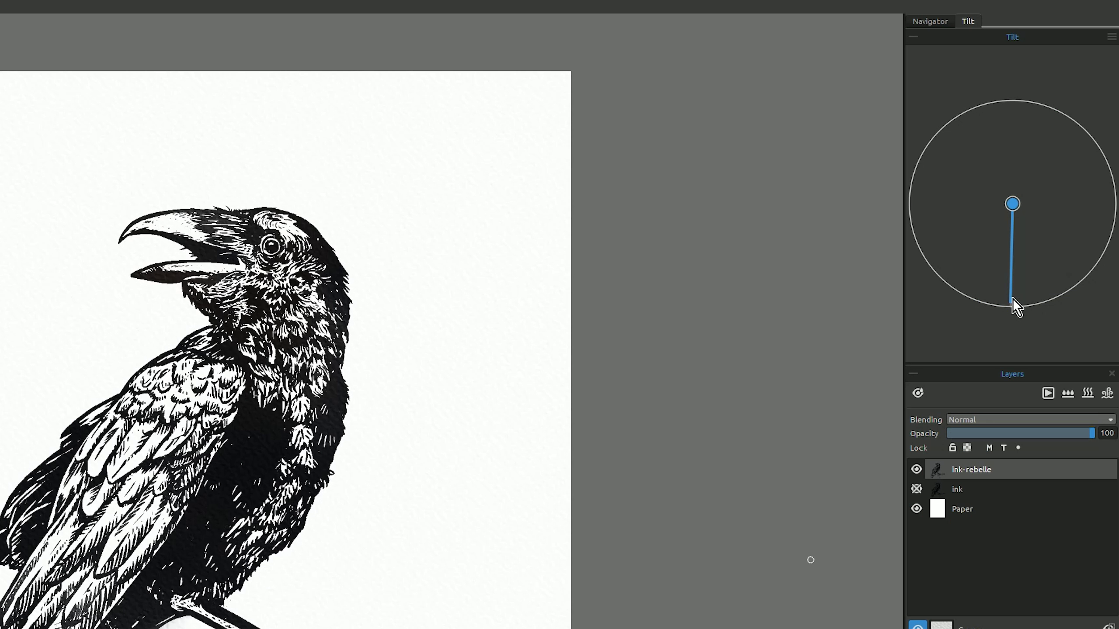
# Adjust the Tilt direction line, reducing the tilt and then restoring full downward tilt
pyautogui.moveTo(1012, 300); pyautogui.dragTo(1012, 252)
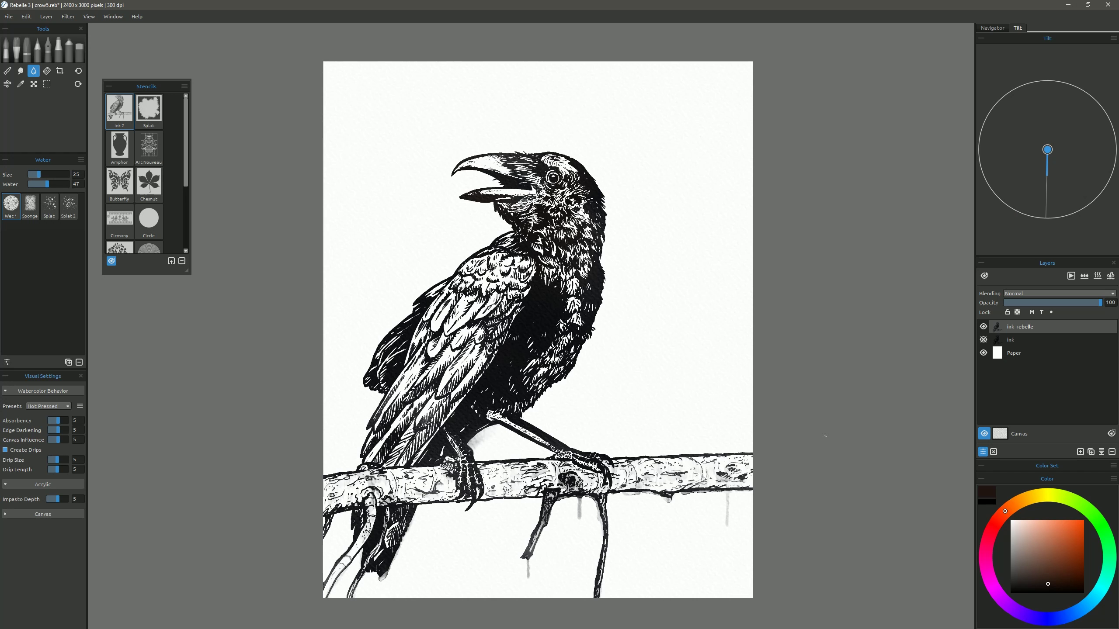
pyautogui.moveTo(1053, 190); pyautogui.dragTo(1046, 225)
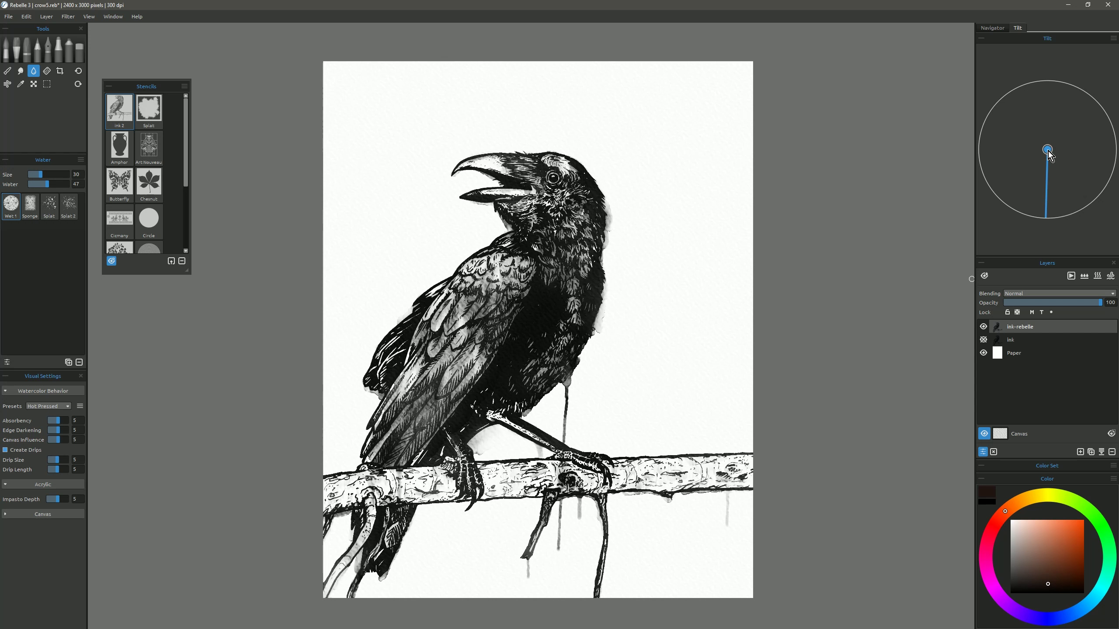
# Turn off paper tilt, undo the last change around the head, and dry the wet ink layer
pyautogui.click(1048, 150)
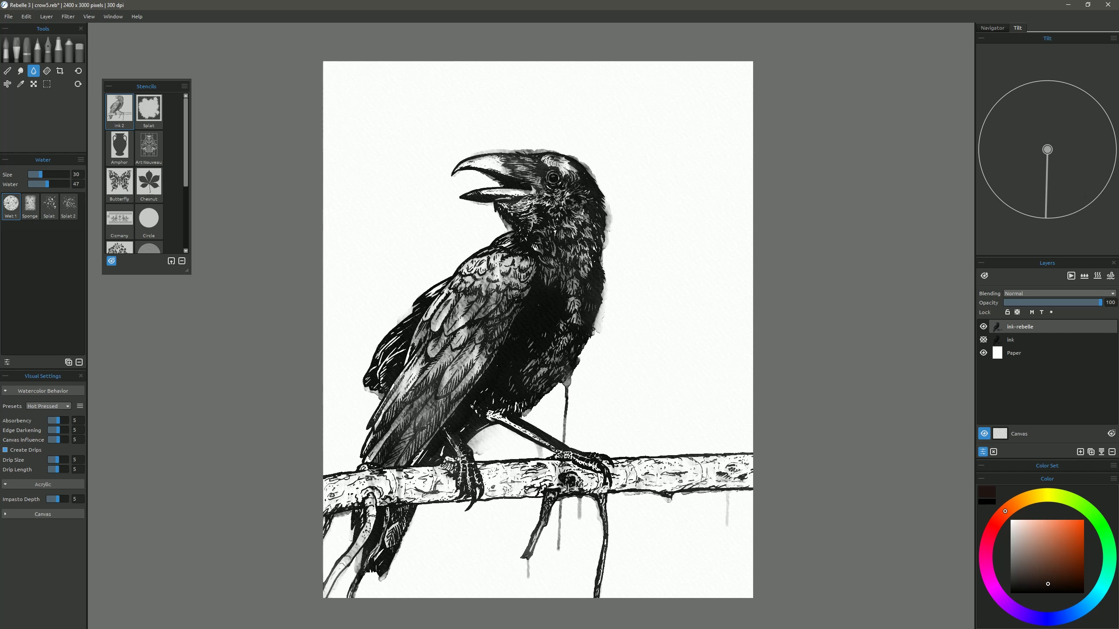
pyautogui.hotkey('ctrl', 'z')
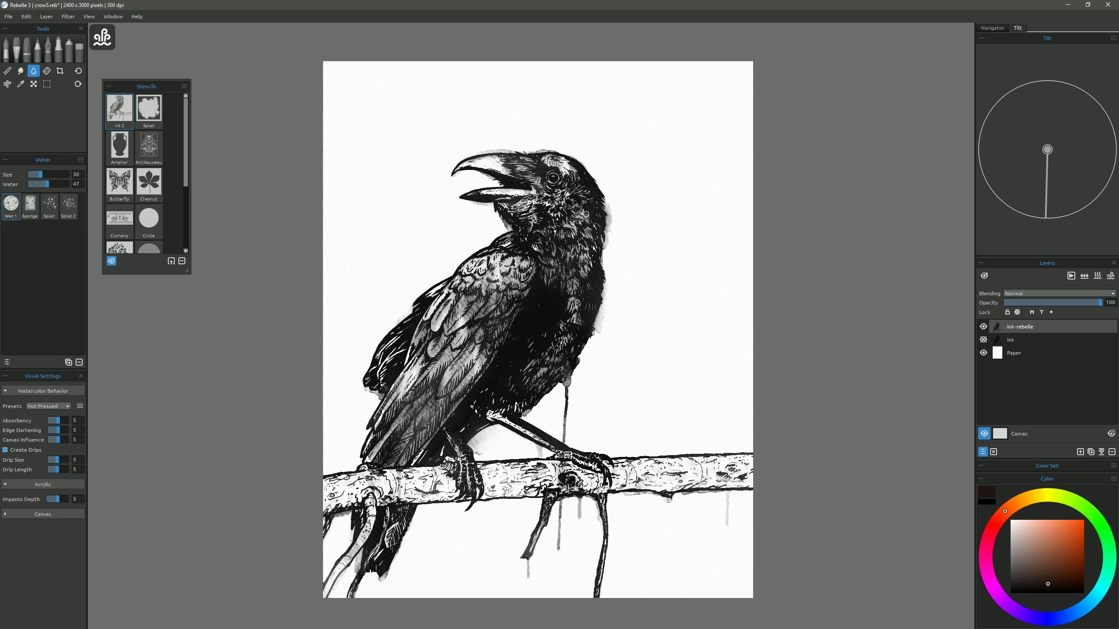
pyautogui.click(984, 276)
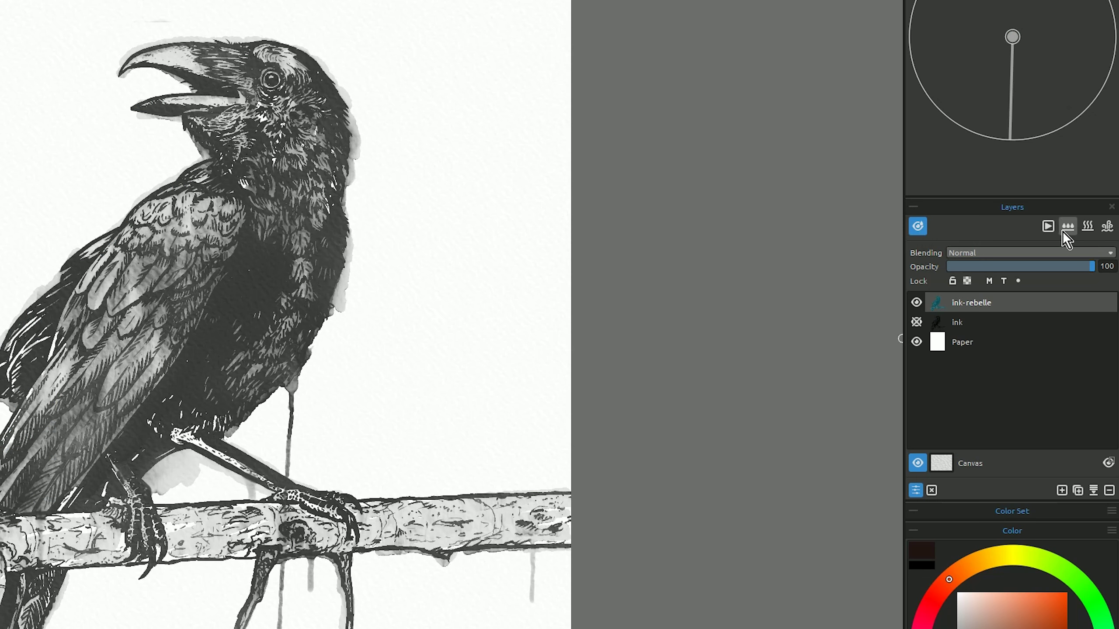
pyautogui.click(1086, 227)
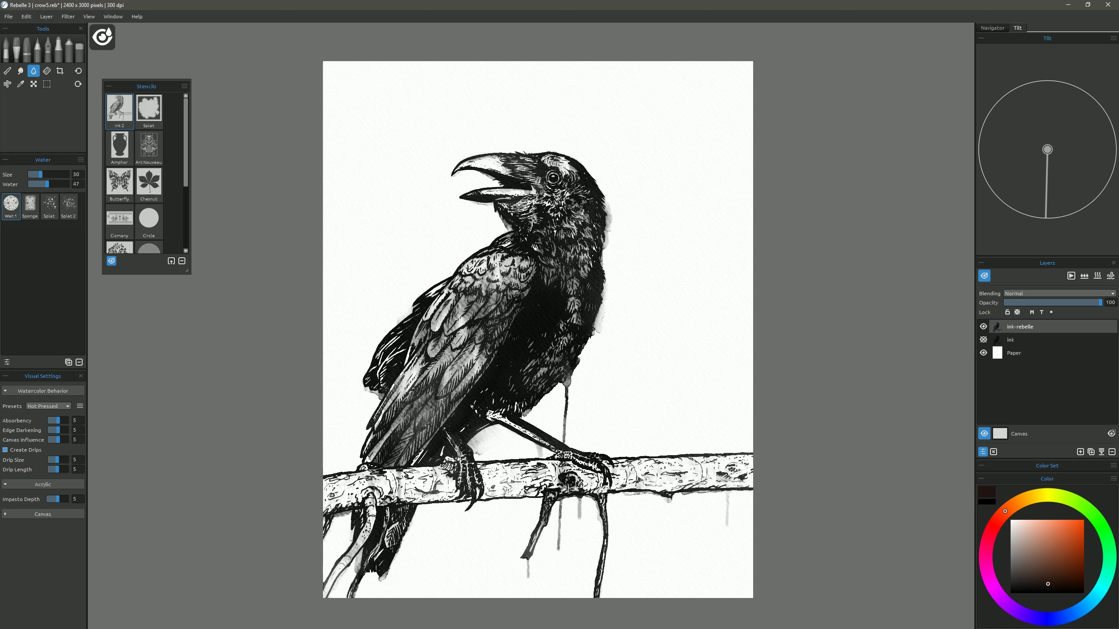
# Lift small highlight spots on the crow's wing with the Eraser
pyautogui.click(79, 51)
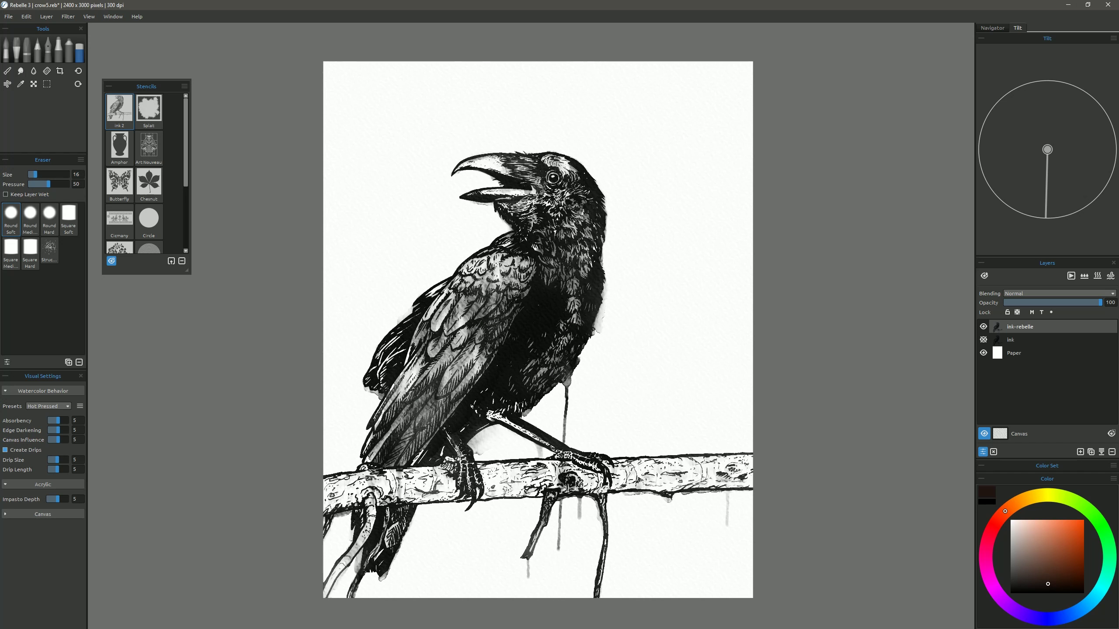
pyautogui.moveTo(440, 387); pyautogui.dragTo(409, 366)
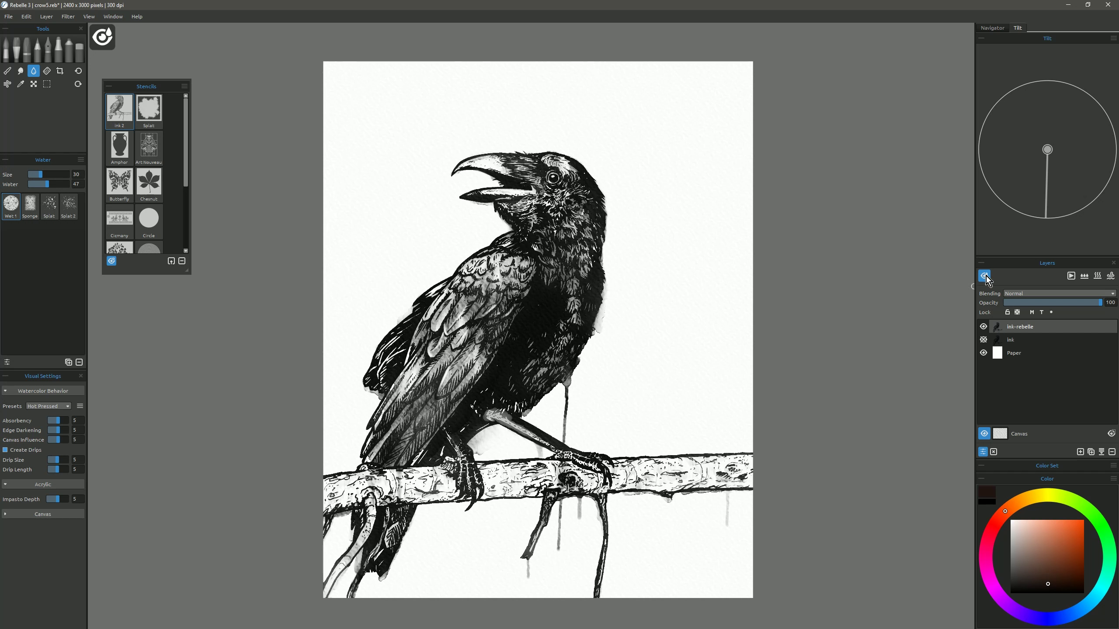
# Streak the branch's grey wash into bark texture with a smaller size-65 water brush
pyautogui.click(985, 277)
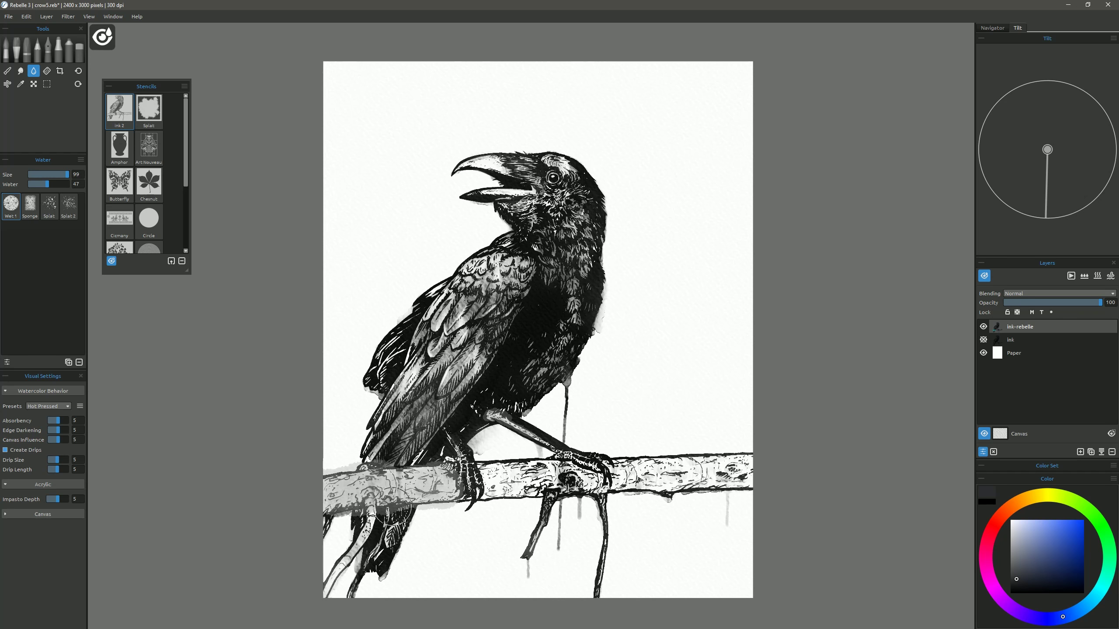
pyautogui.moveTo(441, 485); pyautogui.dragTo(767, 472)
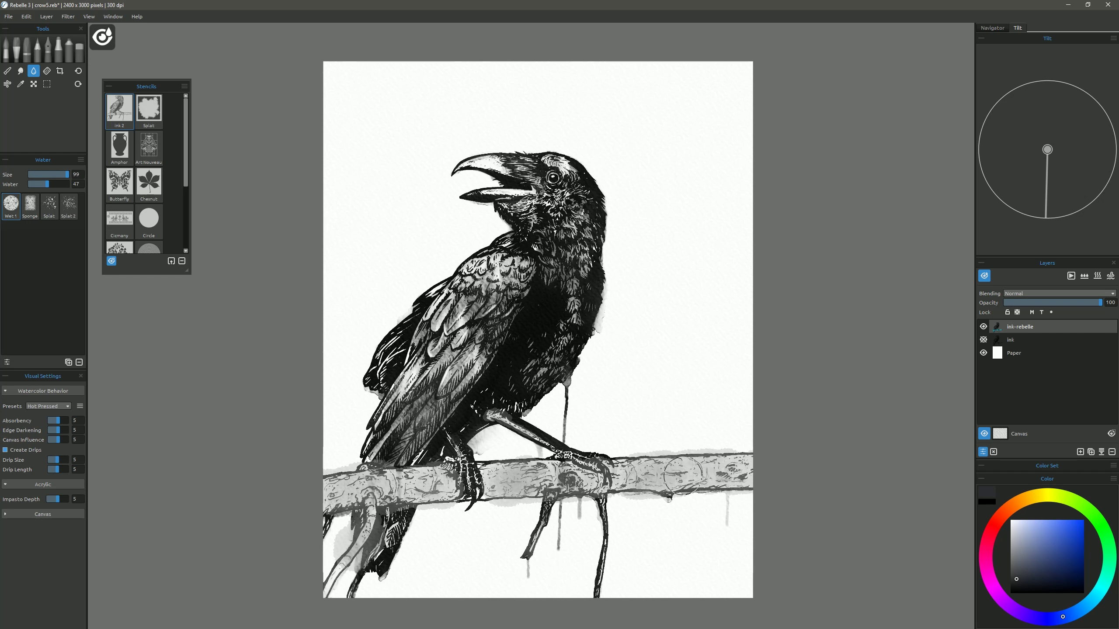
pyautogui.click(984, 275)
pyautogui.moveTo(670, 475); pyautogui.dragTo(662, 528)
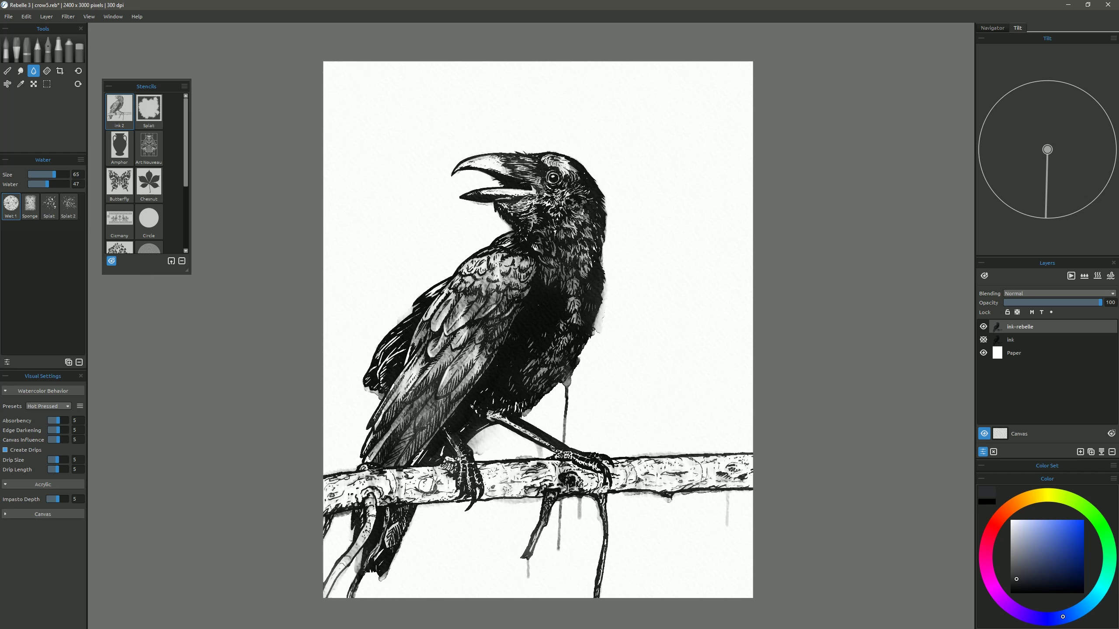
pyautogui.moveTo(558, 522); pyautogui.dragTo(812, 492)
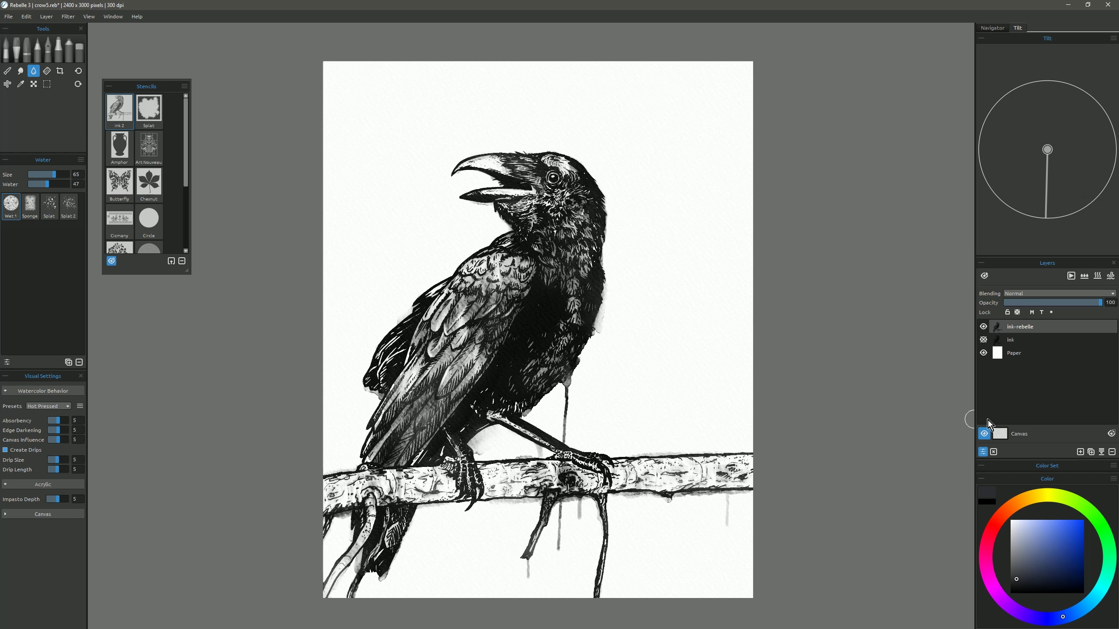
# Add a new layer and load the Watercolor Splat brush with a dark colour sampled from the crow
pyautogui.click(1080, 453)
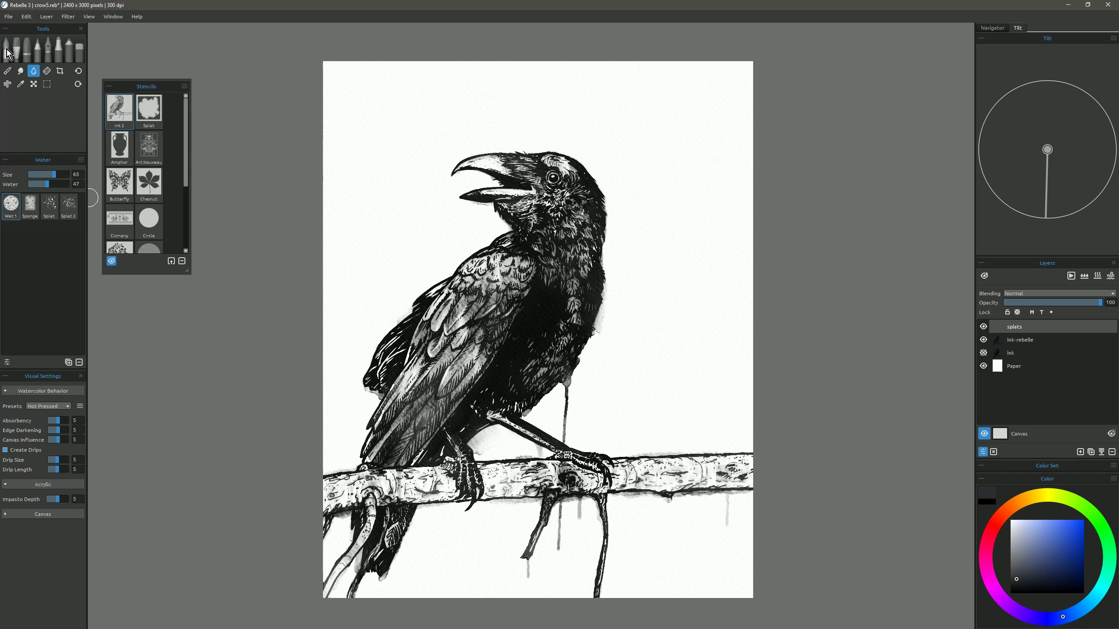
pyautogui.click(7, 51)
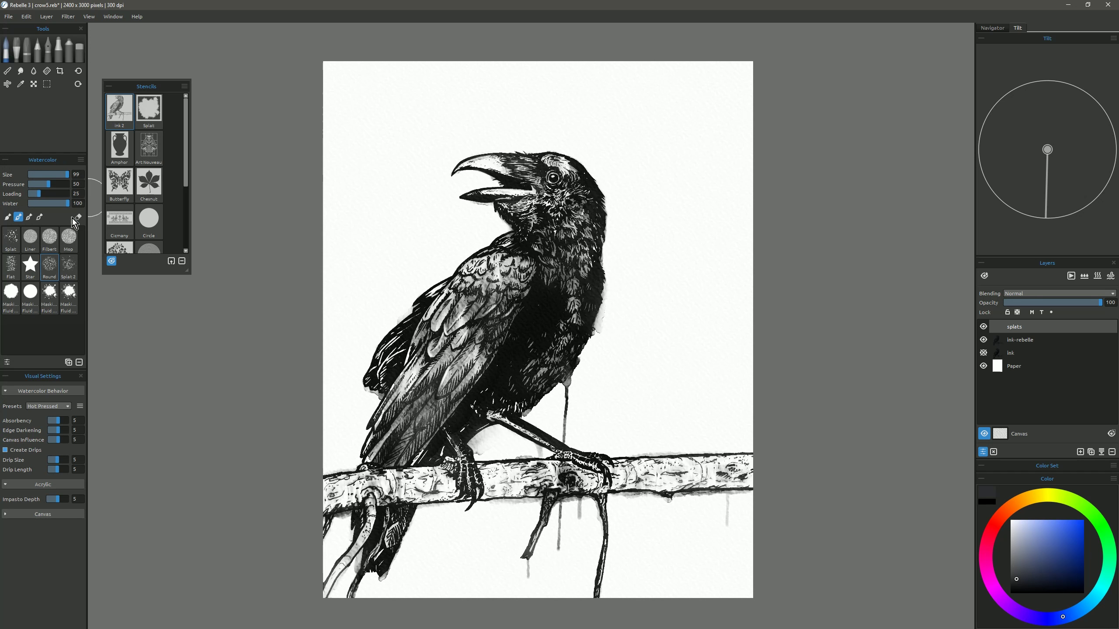
pyautogui.click(12, 241)
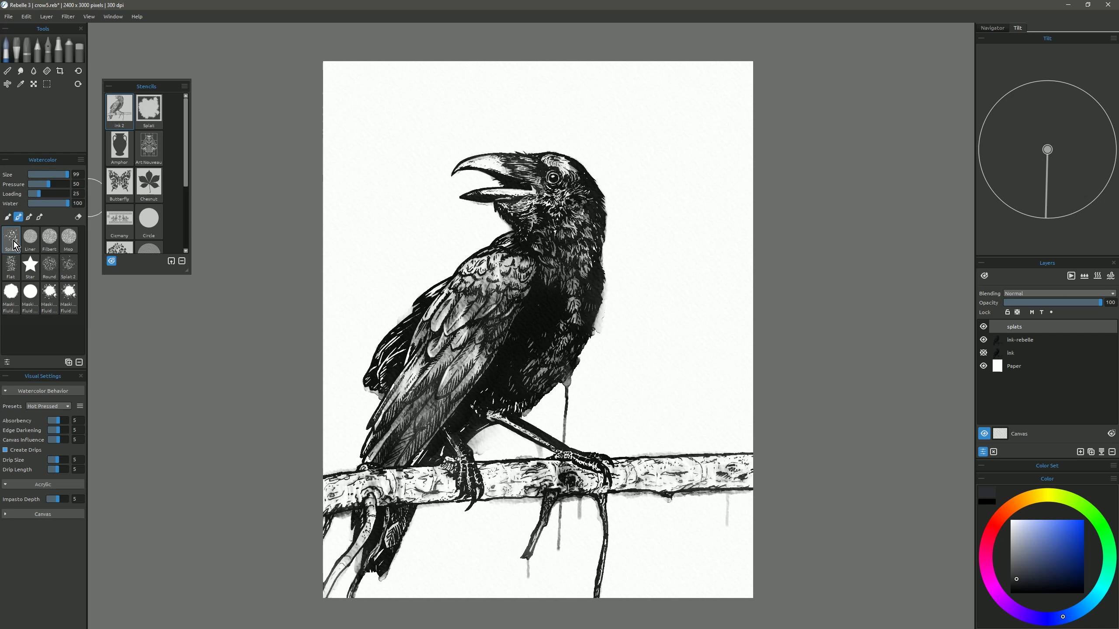
pyautogui.keyDown('alt'); pyautogui.click(548, 303); pyautogui.keyUp('alt')
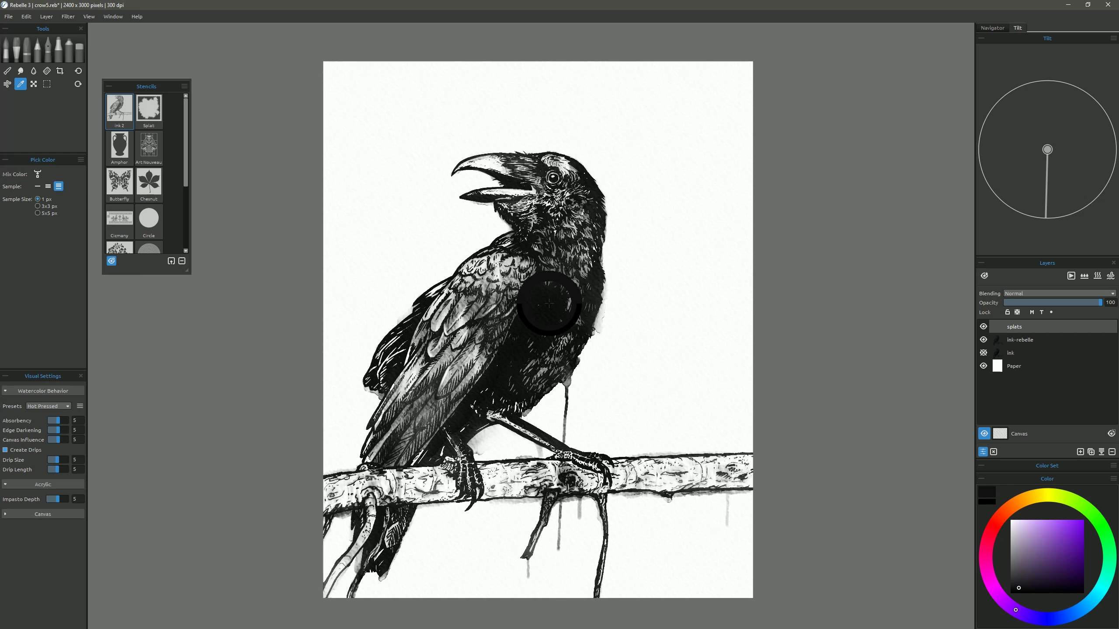
# Splatter dark paint across the background all around the crow
pyautogui.moveTo(740, 88)
pyautogui.mouseDown()
pyautogui.moveTo(695, 106)
pyautogui.moveTo(736, 87)
pyautogui.moveTo(376, 47)
pyautogui.moveTo(312, 141)
pyautogui.moveTo(360, 74)
pyautogui.moveTo(371, 96)
pyautogui.moveTo(308, 217)
pyautogui.moveTo(415, 92)
pyautogui.moveTo(495, 121)
pyautogui.moveTo(609, 102)
pyautogui.moveTo(720, 108)
pyautogui.moveTo(704, 220)
pyautogui.moveTo(747, 116)
pyautogui.moveTo(700, 187)
pyautogui.moveTo(654, 162)
pyautogui.moveTo(753, 107)
pyautogui.moveTo(768, 150)
pyautogui.moveTo(734, 279)
pyautogui.moveTo(693, 337)
pyautogui.moveTo(726, 292)
pyautogui.moveTo(733, 371)
pyautogui.moveTo(662, 405)
pyautogui.moveTo(750, 385)
pyautogui.moveTo(548, 592)
pyautogui.moveTo(411, 251)
pyautogui.moveTo(562, 572)
pyautogui.moveTo(594, 426)
pyautogui.moveTo(434, 60)
pyautogui.moveTo(751, 118)
pyautogui.mouseUp()
pyautogui.press('[')
pyautogui.moveTo(728, 544)
pyautogui.mouseDown()
pyautogui.moveTo(722, 582)
pyautogui.moveTo(678, 586)
pyautogui.moveTo(312, 180)
pyautogui.moveTo(522, 140)
pyautogui.mouseUp()
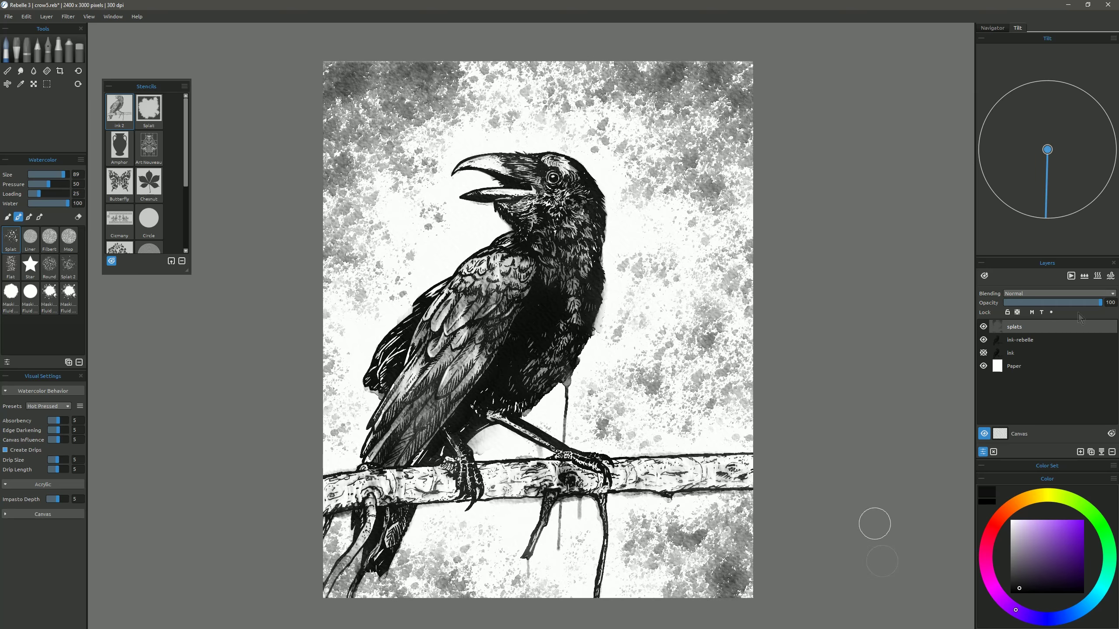
# Fade the splats layer to 52% opacity and switch to the Eraser
pyautogui.moveTo(1095, 307); pyautogui.dragTo(1051, 307)
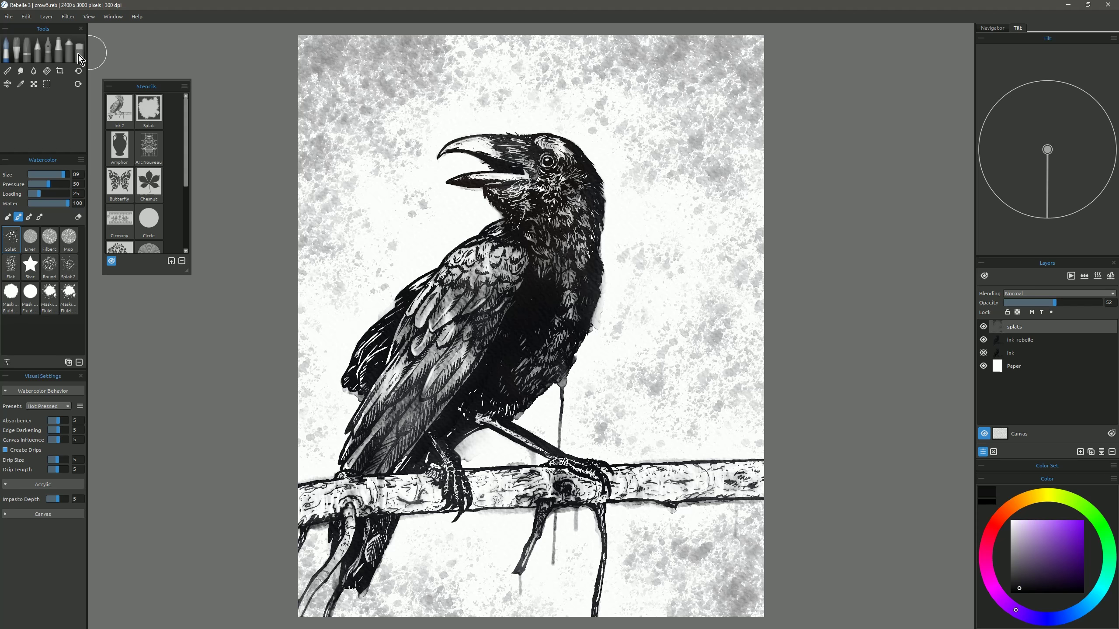
pyautogui.click(80, 53)
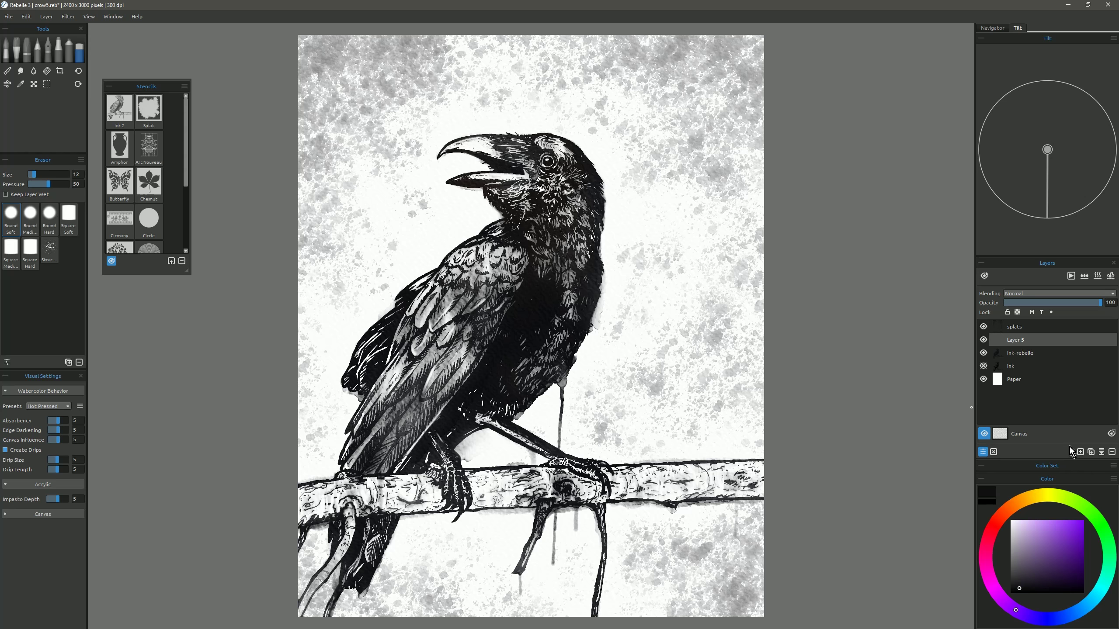
# Move Layer 5 below the ink layers and rename it value
pyautogui.moveTo(1029, 344); pyautogui.dragTo(1026, 375)
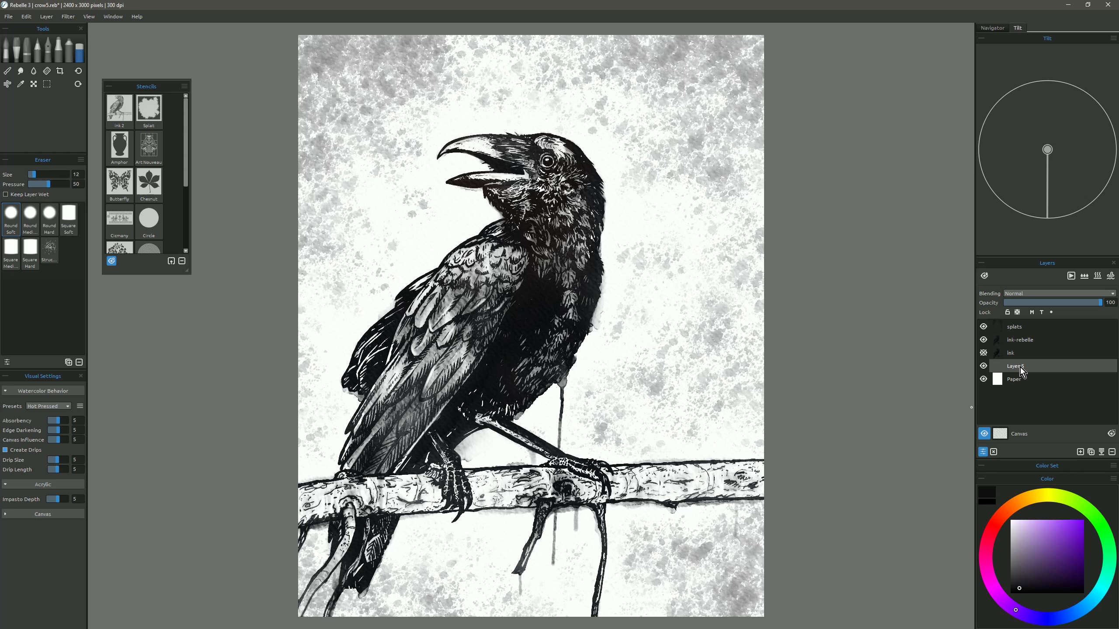
pyautogui.doubleClick(1023, 367)
pyautogui.write('blue')
pyautogui.press('Return')
# Paint a mid-grey wash over the crow's head and beak with the Round Watercolor brush
pyautogui.click(1011, 559)
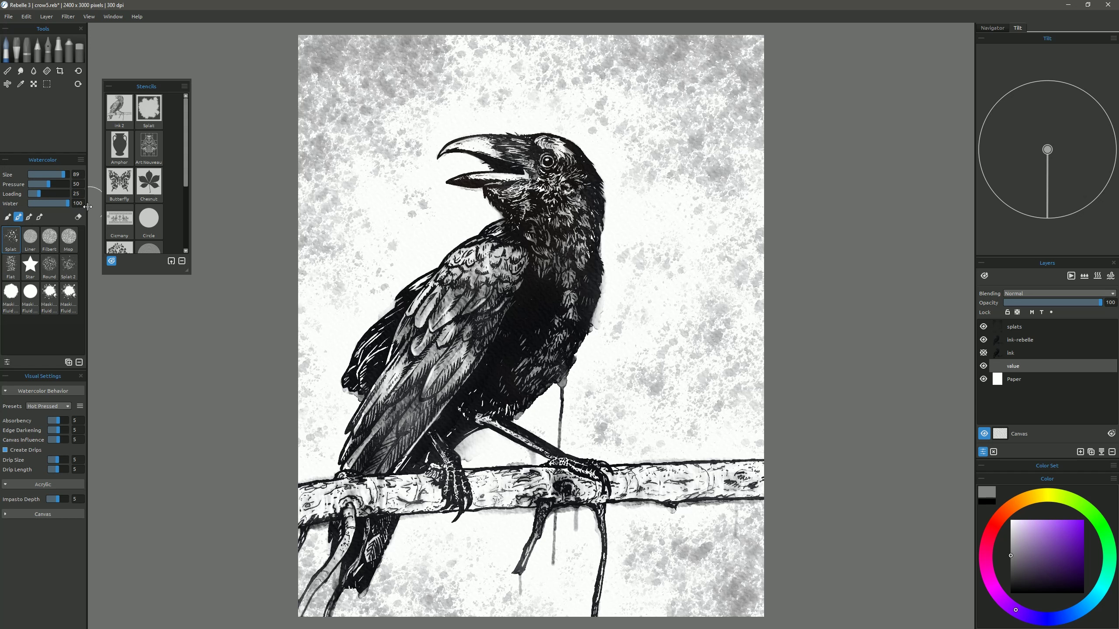
pyautogui.click(52, 267)
pyautogui.press('[')
pyautogui.press('[')
pyautogui.press('[')
pyautogui.press('[')
pyautogui.press('[')
pyautogui.press('[')
pyautogui.press('[')
pyautogui.press('[')
pyautogui.press('[')
pyautogui.press('[')
pyautogui.press('[')
pyautogui.press('[')
pyautogui.press('[')
pyautogui.press('[')
pyautogui.moveTo(445, 146)
pyautogui.mouseDown()
pyautogui.moveTo(480, 148)
pyautogui.moveTo(524, 178)
pyautogui.moveTo(566, 149)
pyautogui.mouseUp()
pyautogui.press(']')
pyautogui.press(']')
pyautogui.press(']')
pyautogui.press(']')
pyautogui.press(']')
pyautogui.press(']')
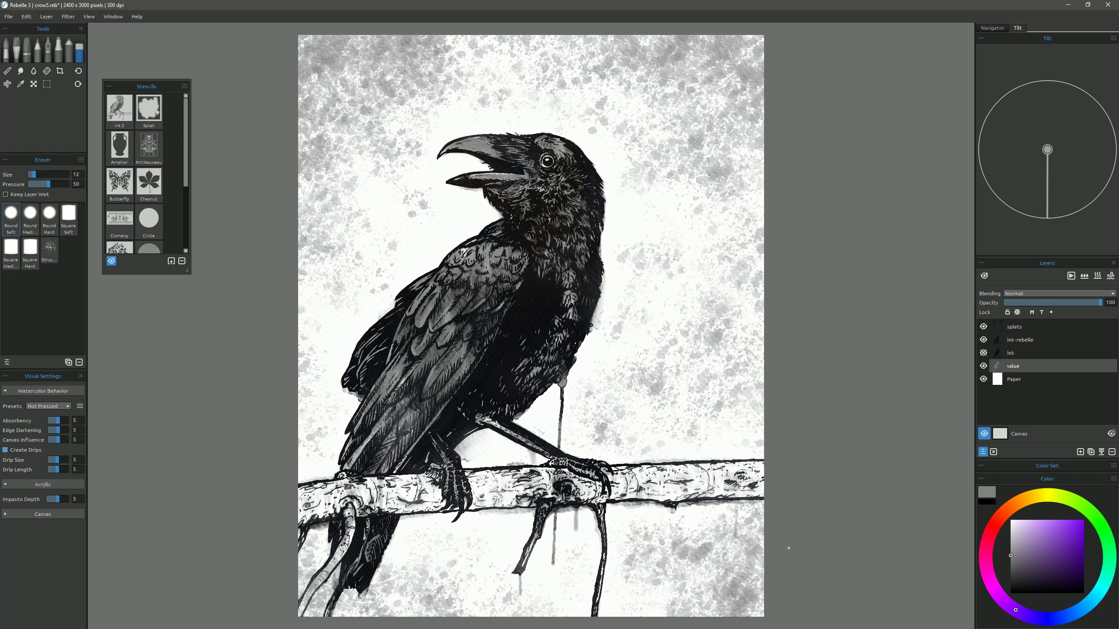
# Set the value layer to 47% opacity, duplicate it three times, then merge all into value copy (1)
pyautogui.moveTo(1093, 304)
pyautogui.mouseDown()
pyautogui.moveTo(1049, 304)
pyautogui.moveTo(1102, 304)
pyautogui.mouseUp()
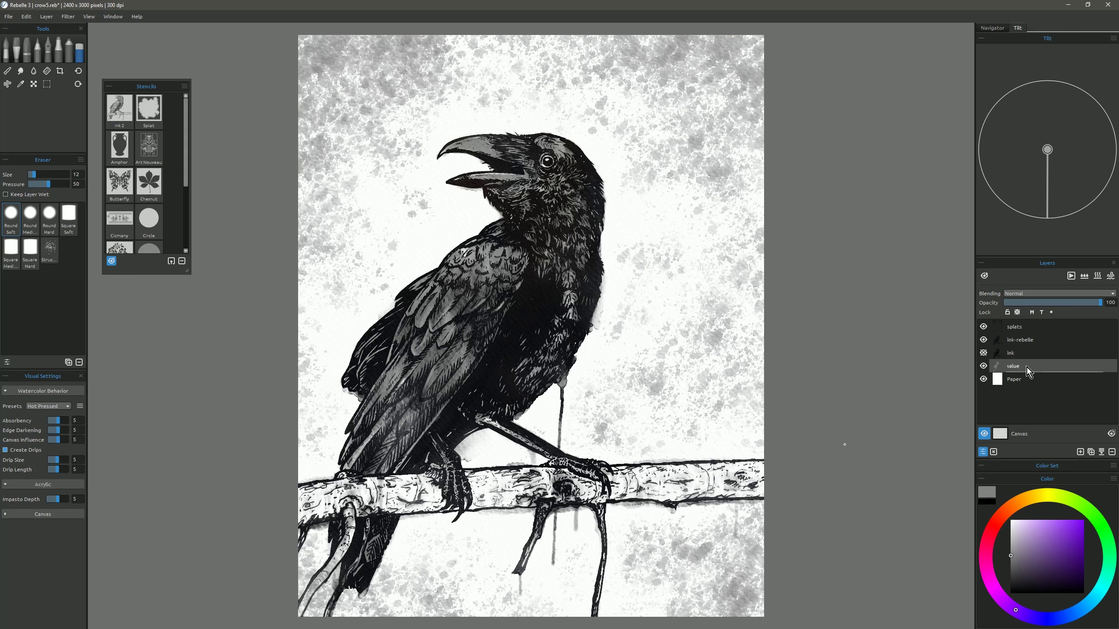
pyautogui.click(1091, 452)
pyautogui.click(1090, 453)
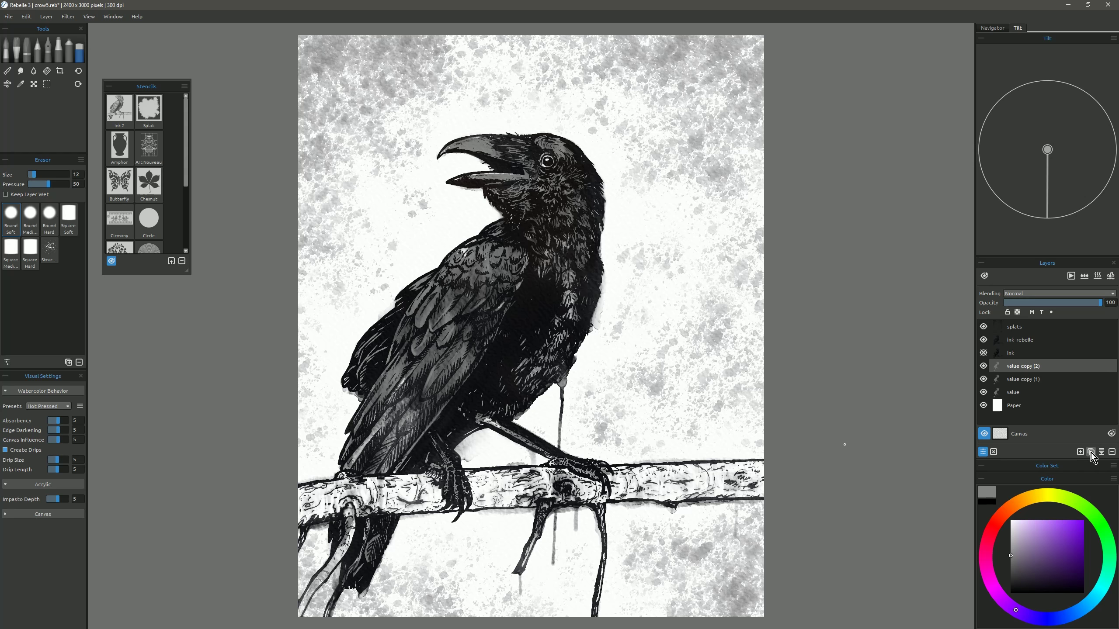
pyautogui.click(1090, 452)
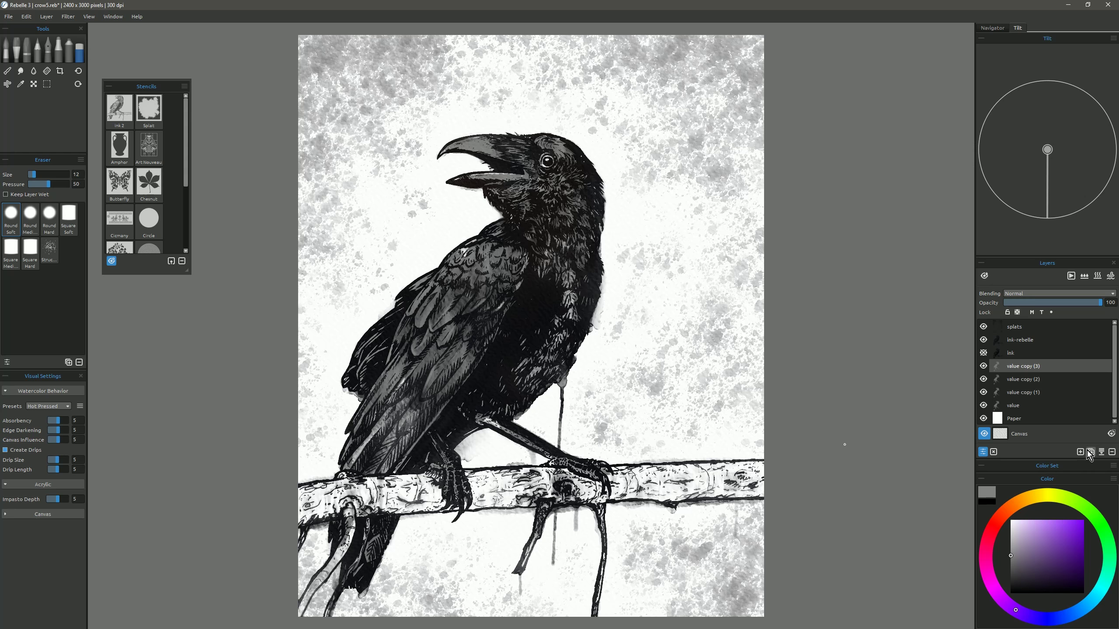
pyautogui.click(1101, 452)
pyautogui.click(1101, 452)
pyautogui.click(1101, 452)
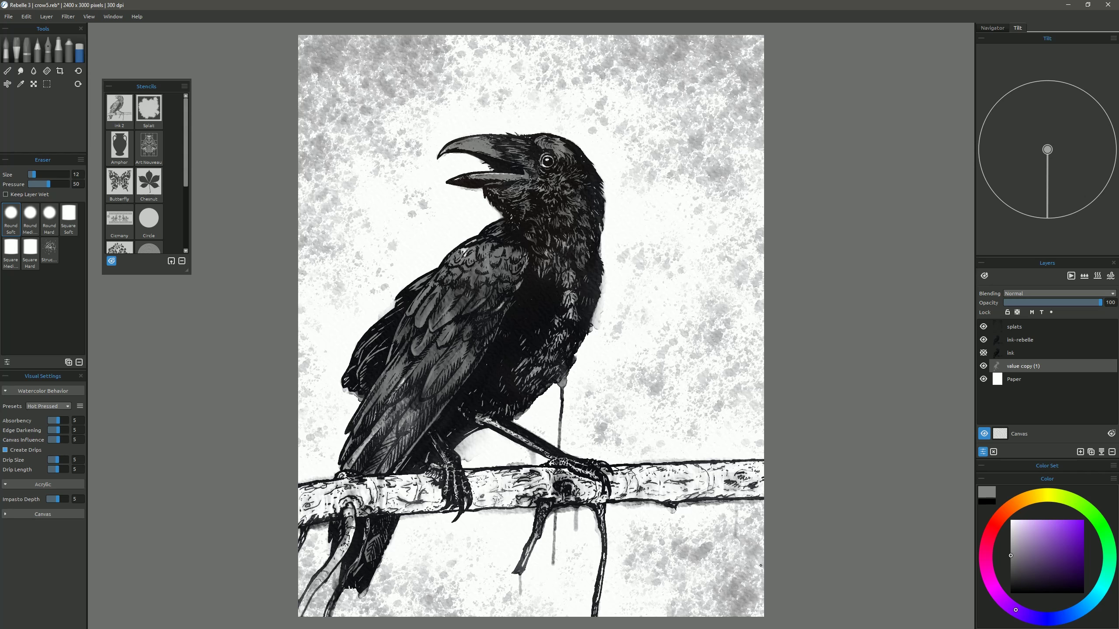
# Shade the branch with a lighter grey watercolour wash, then dry the layer
pyautogui.click(6, 50)
pyautogui.moveTo(1017, 553); pyautogui.dragTo(1011, 540)
pyautogui.moveTo(308, 495)
pyautogui.mouseDown()
pyautogui.moveTo(317, 507)
pyautogui.moveTo(352, 480)
pyautogui.moveTo(368, 489)
pyautogui.moveTo(333, 567)
pyautogui.moveTo(396, 484)
pyautogui.moveTo(756, 483)
pyautogui.mouseUp()
pyautogui.press('[')
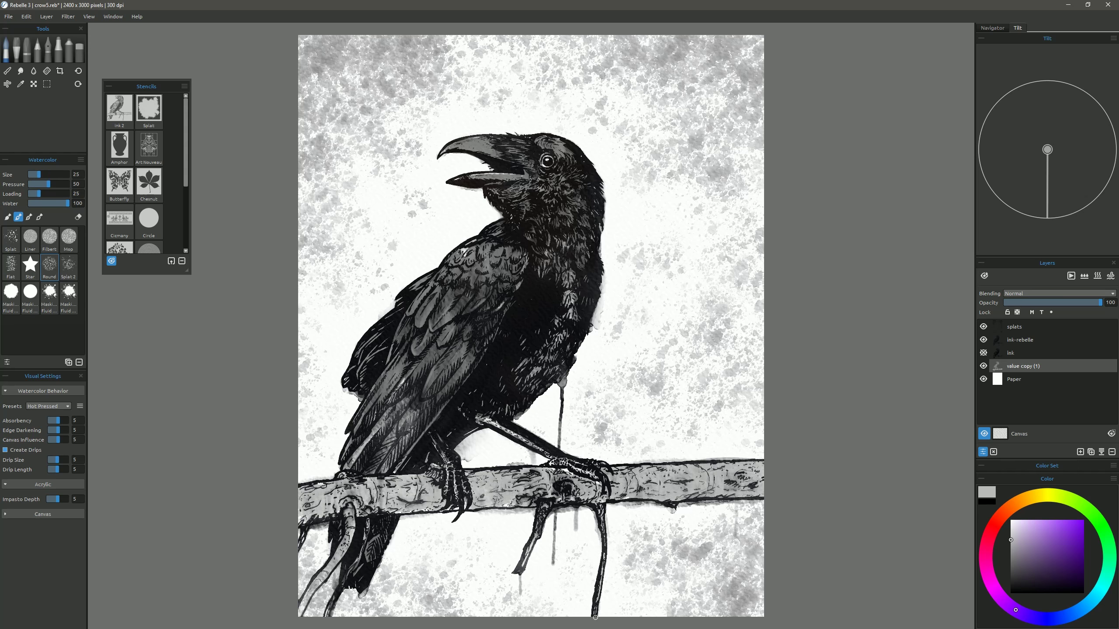
pyautogui.press('e')
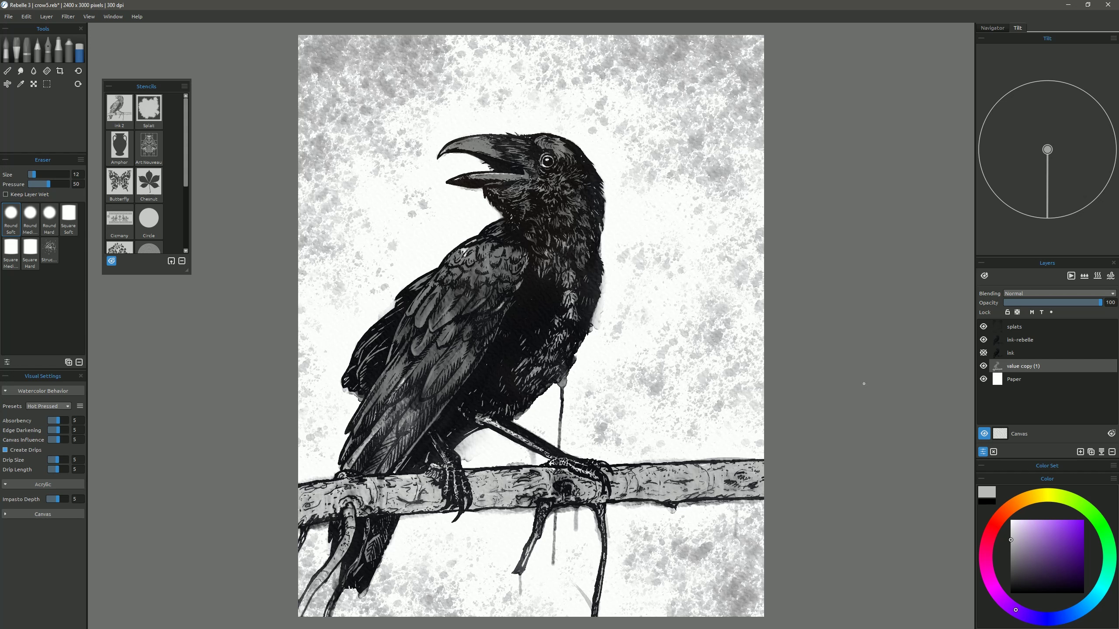
pyautogui.click(1098, 276)
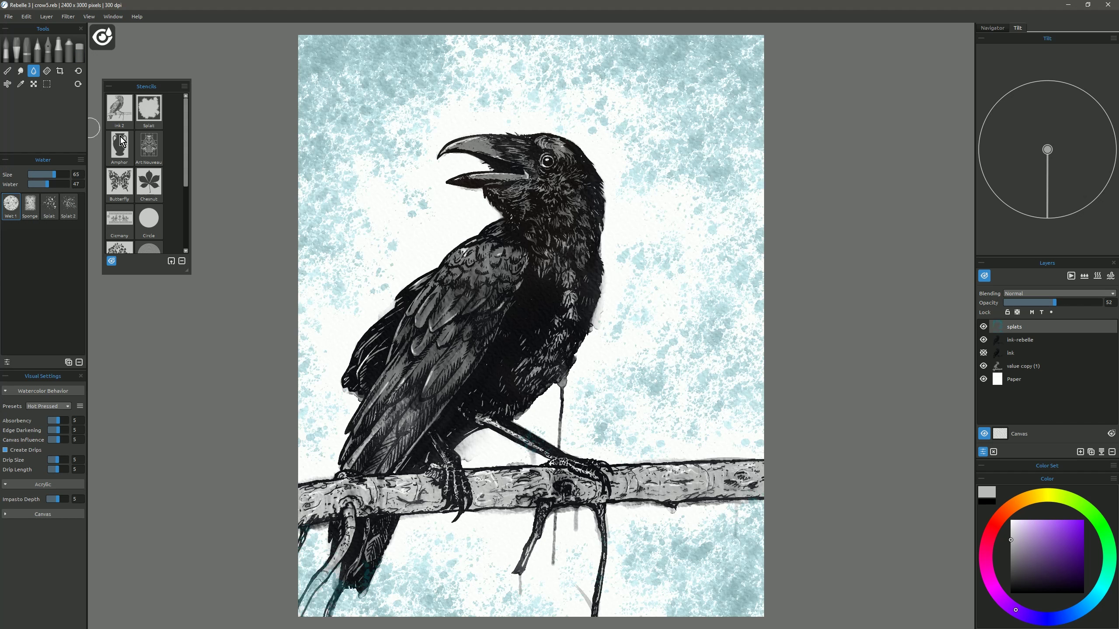
# Wet the top of the splatter background with water at 100 so grey drips run down
pyautogui.moveTo(353, 185)
pyautogui.mouseDown()
pyautogui.moveTo(396, 106)
pyautogui.moveTo(687, 86)
pyautogui.mouseUp()
pyautogui.press('w')
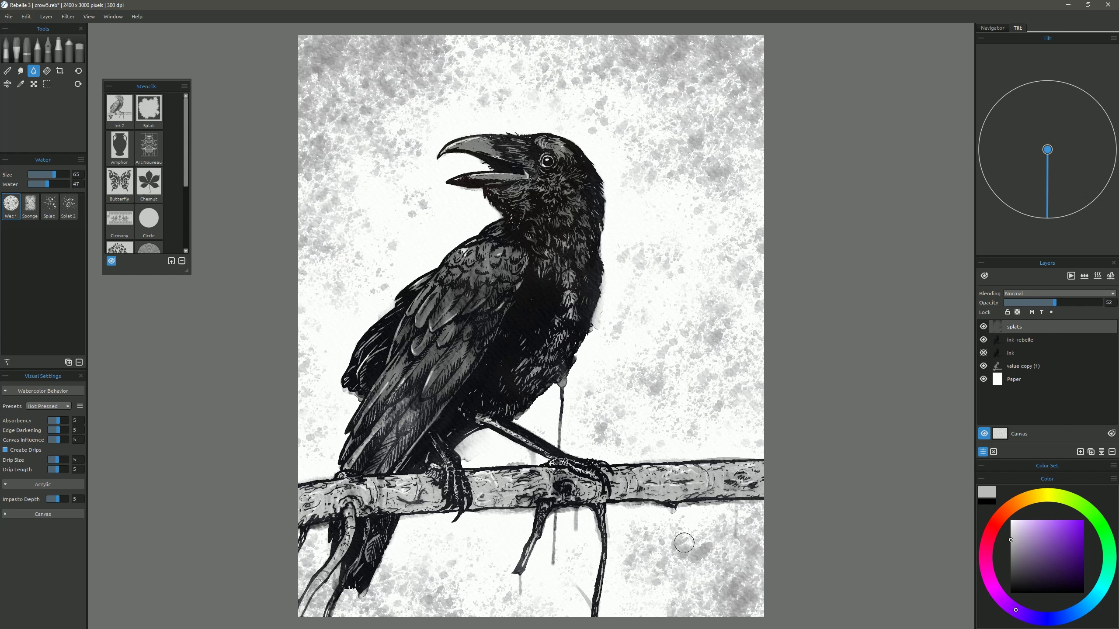
pyautogui.press('w')
pyautogui.press('w')
pyautogui.click(68, 184)
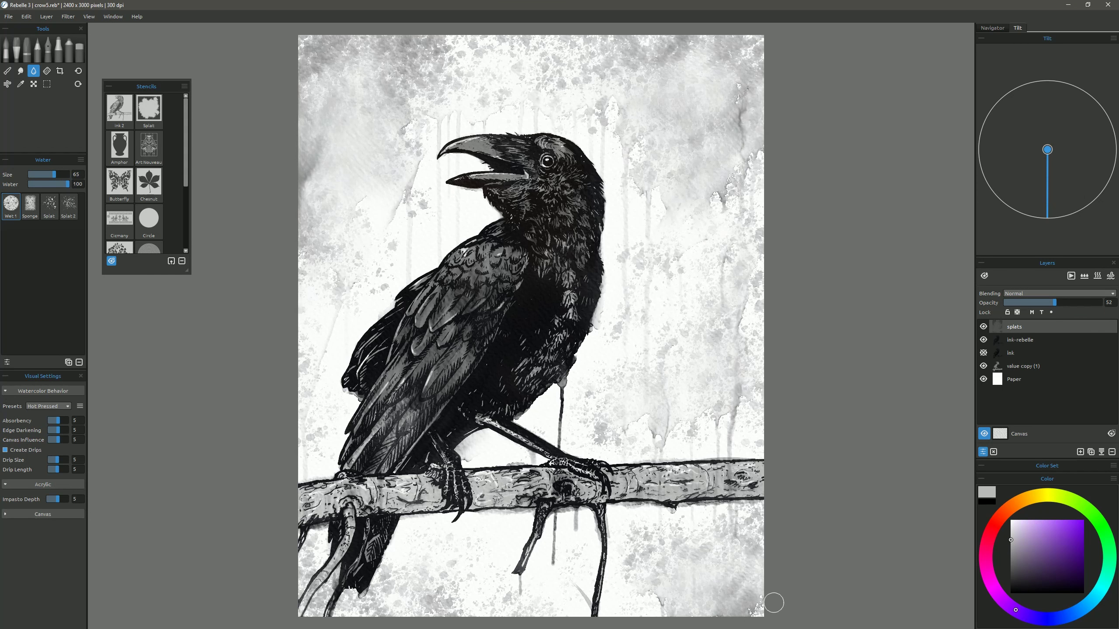
pyautogui.click(7, 84)
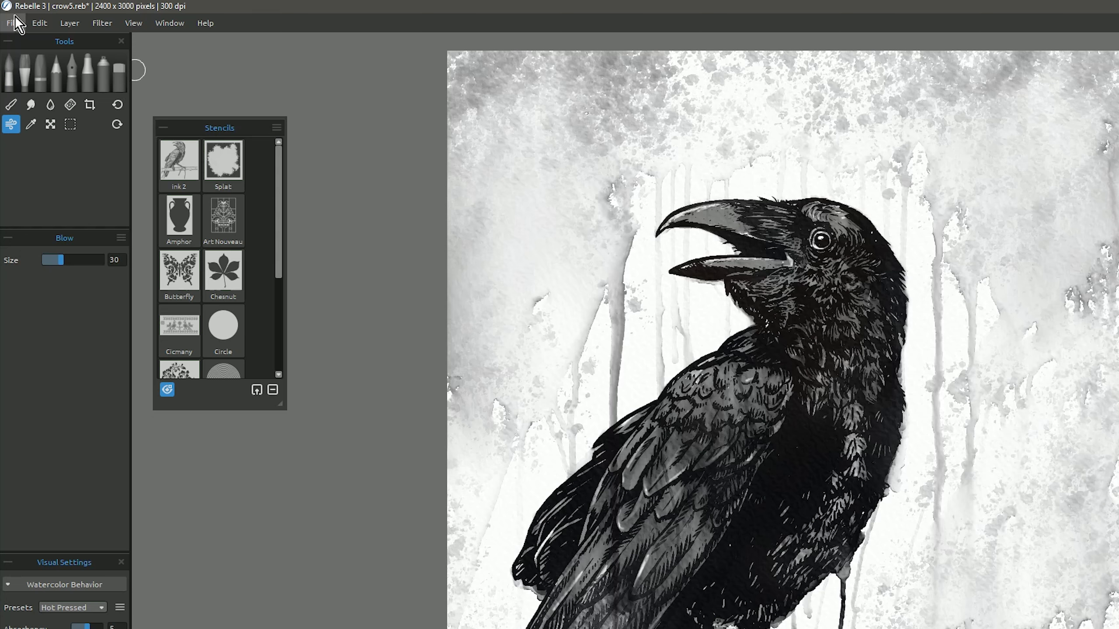
# Start Save As for crow5 in the art folder with PNG Image (*.png) as the format
pyautogui.click(9, 15)
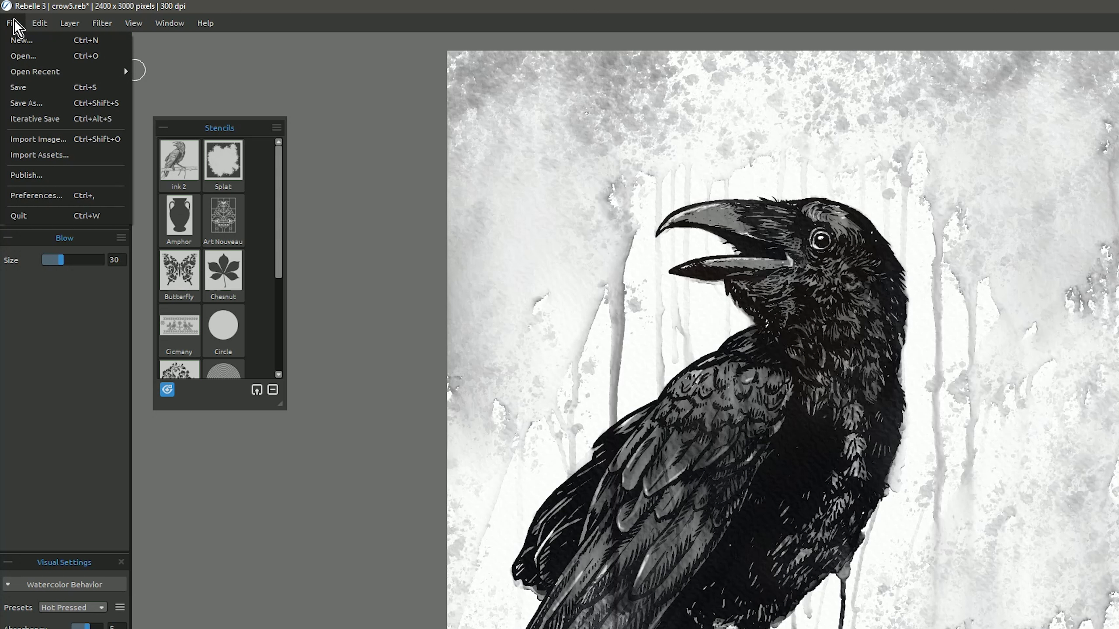
pyautogui.click(38, 104)
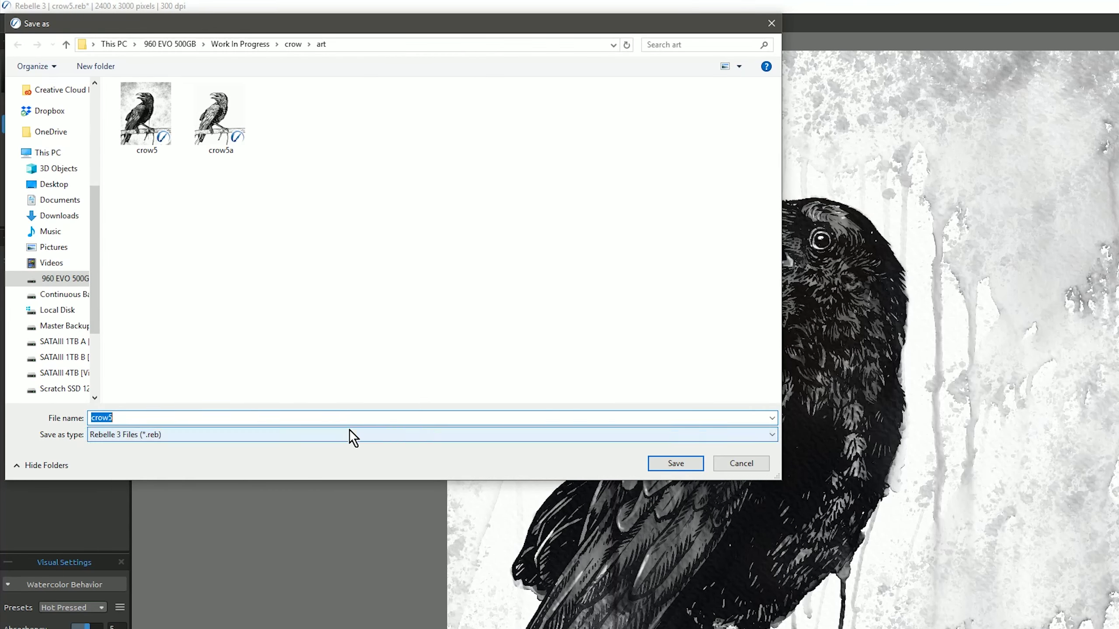
pyautogui.click(177, 434)
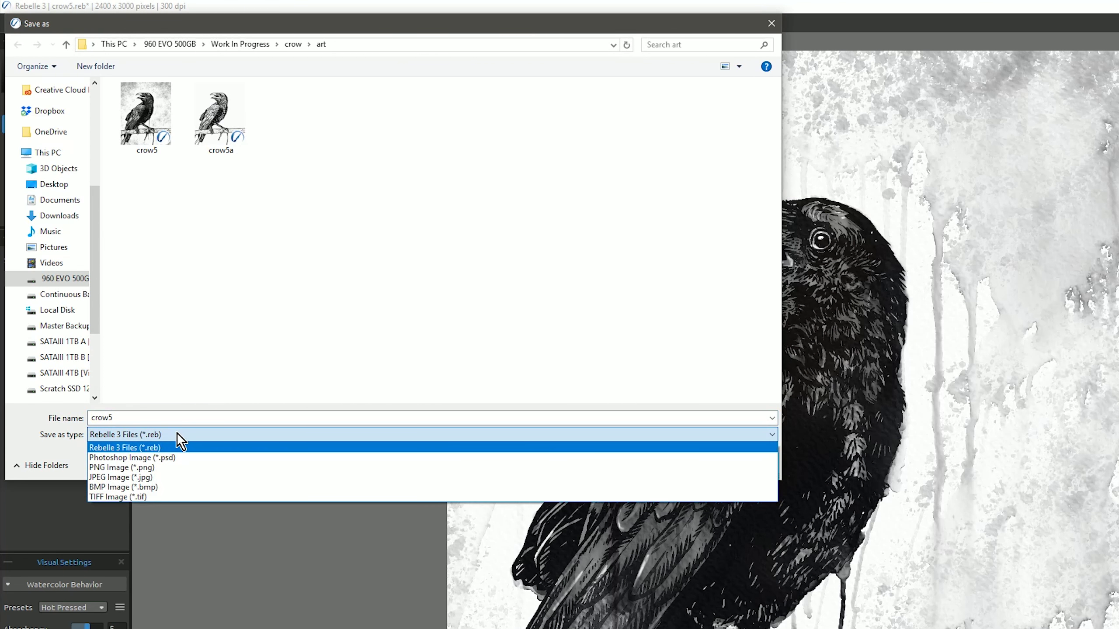
pyautogui.click(171, 467)
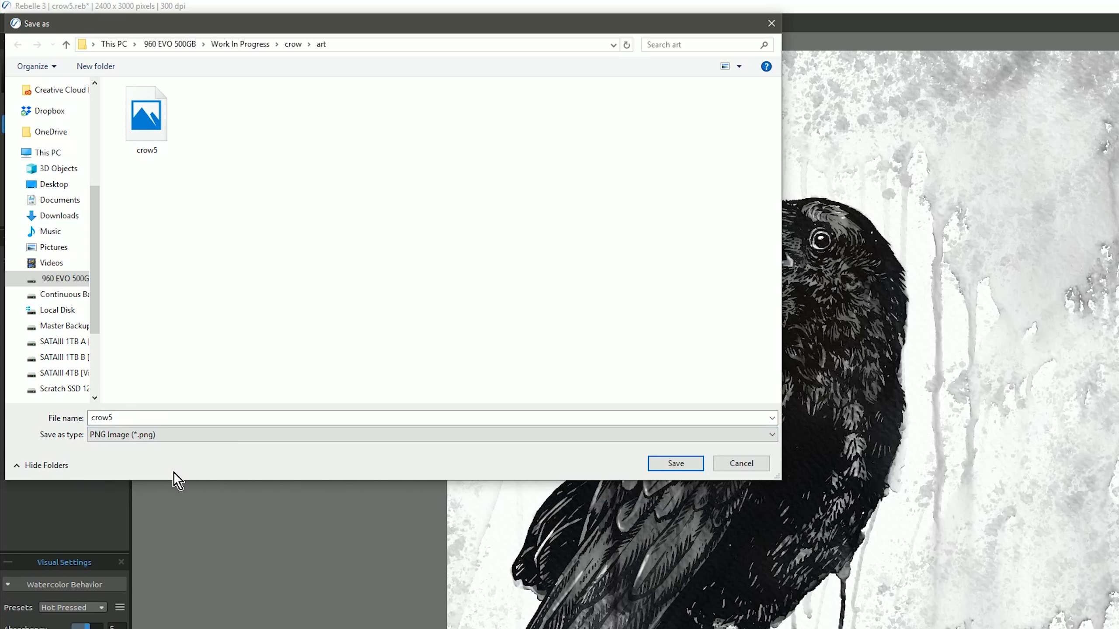